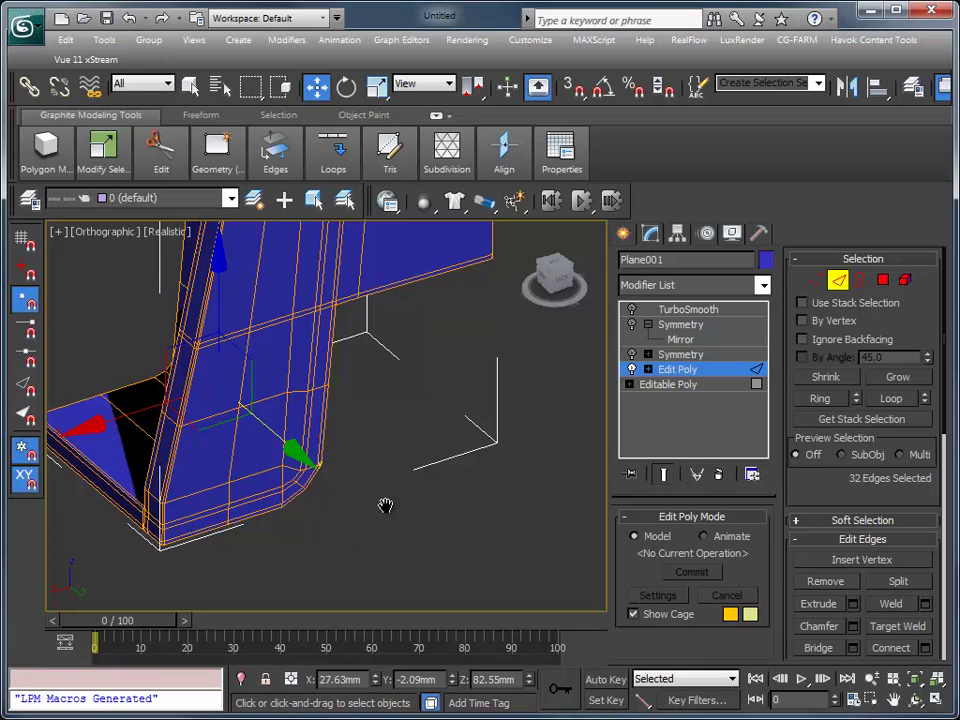
- At Vertex level, select five vertices on the side panel to be joined by edges
{"action": "middle_click_drag", "start_coordinate": [424, 561], "coordinate": [555, 601]}
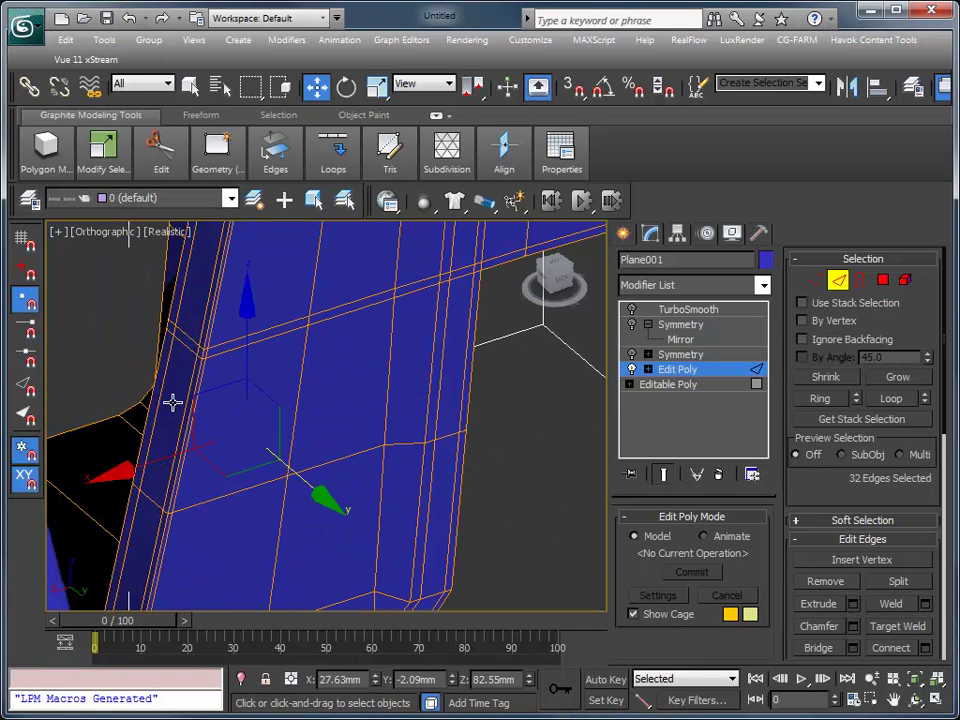
{"action": "middle_click_drag", "start_coordinate": [247, 486], "coordinate": [364, 529], "text": "alt"}
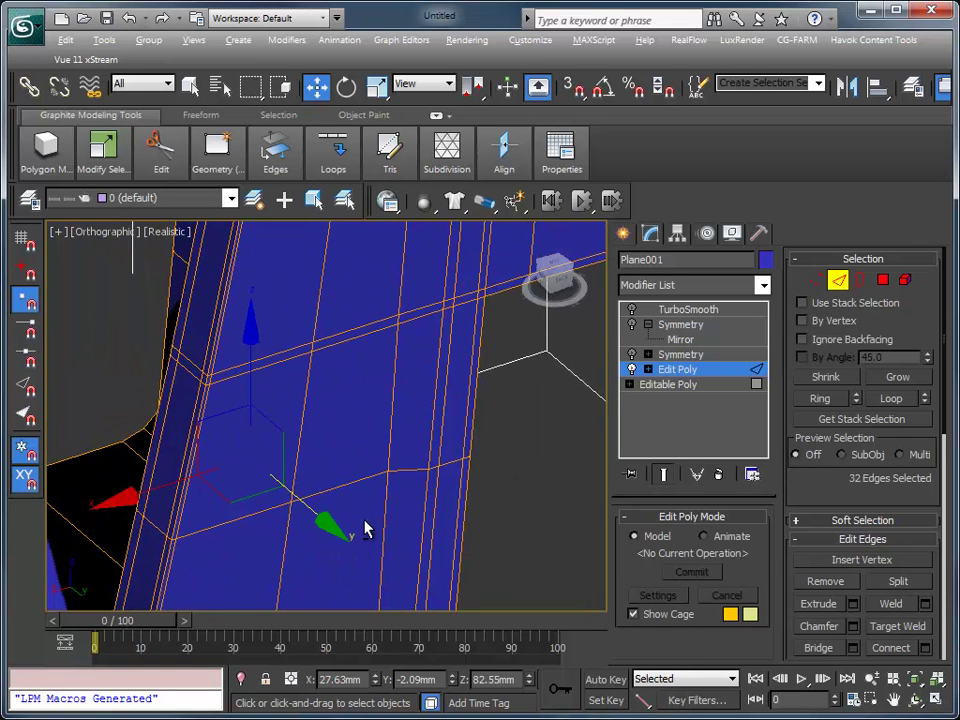
{"action": "left_click", "coordinate": [817, 283]}
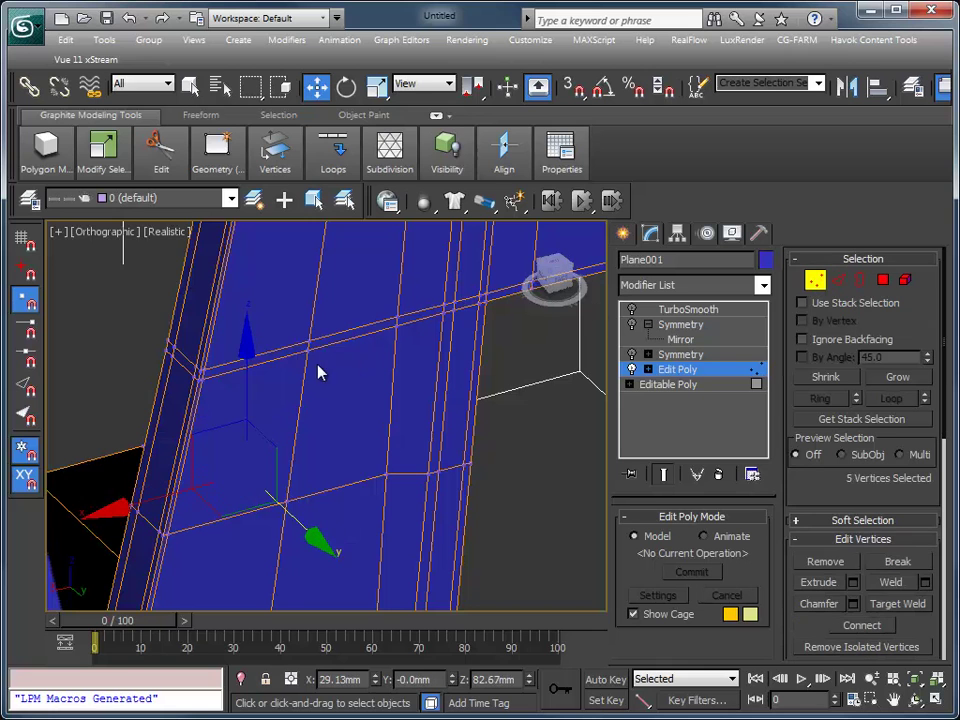
{"action": "left_click", "coordinate": [395, 329]}
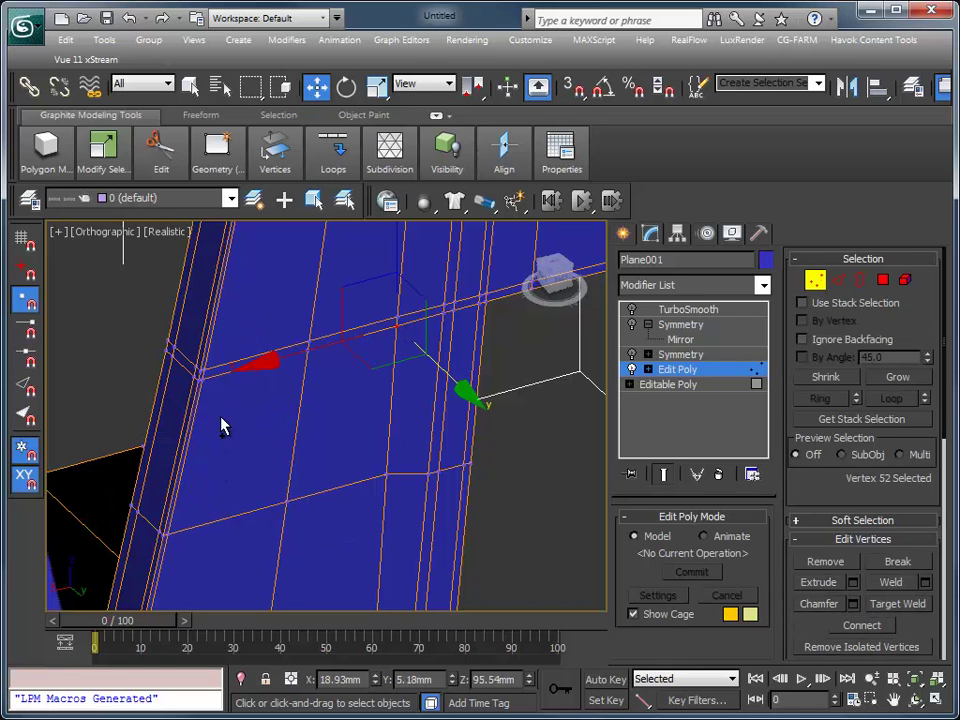
{"action": "left_click", "coordinate": [203, 384], "text": "ctrl"}
{"action": "left_click", "coordinate": [285, 503], "text": "ctrl"}
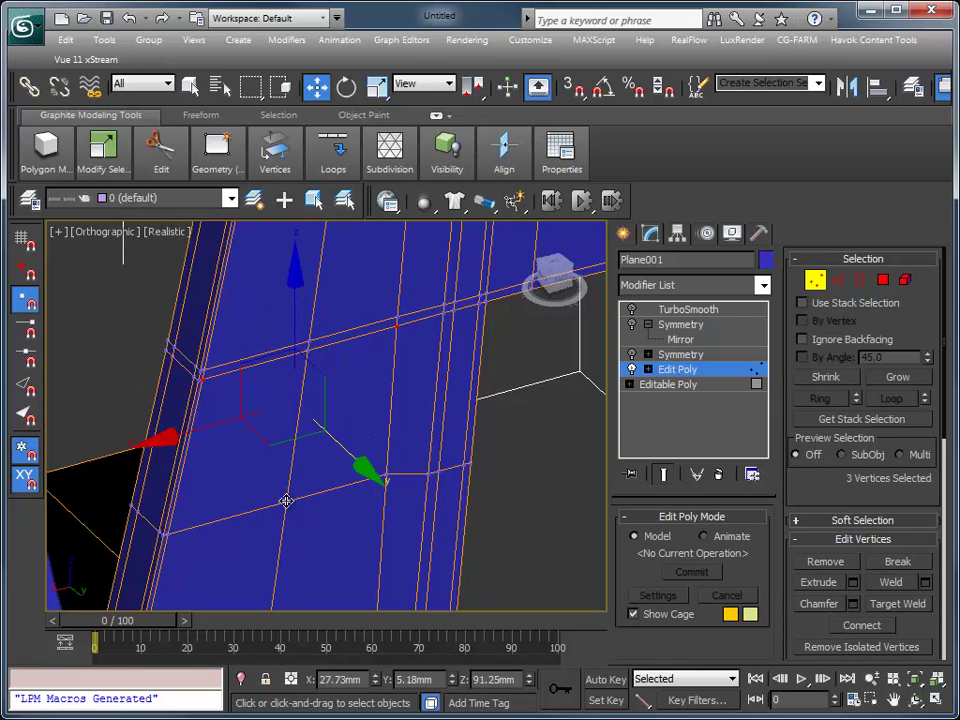
{"action": "middle_click_drag", "start_coordinate": [285, 501], "coordinate": [252, 492], "text": "alt"}
{"action": "left_click", "coordinate": [183, 497], "text": "ctrl"}
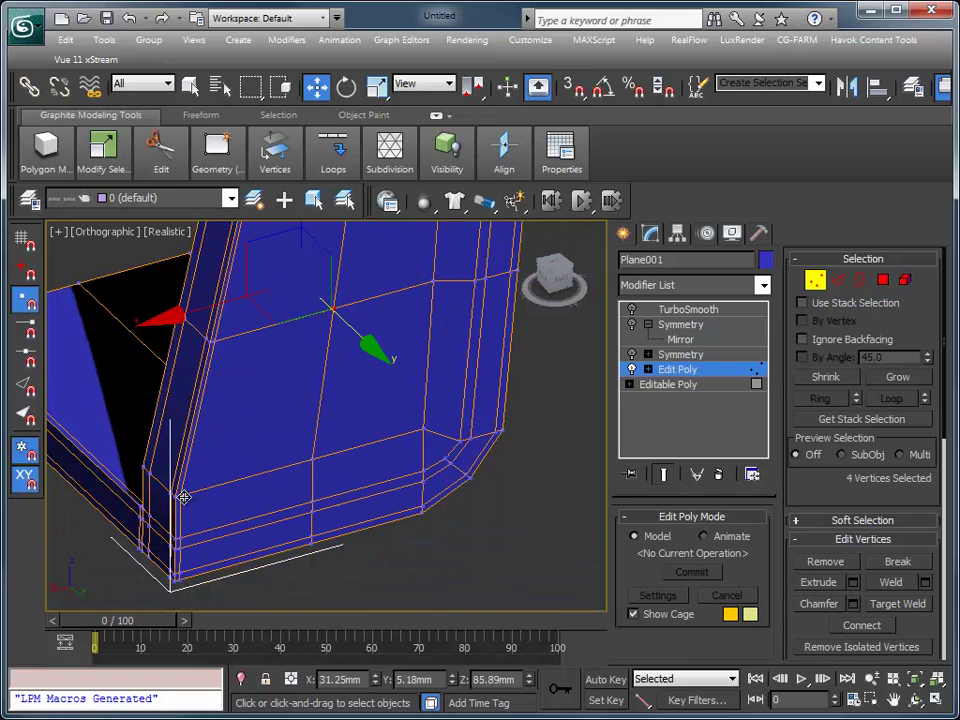
{"action": "left_click", "coordinate": [419, 432], "text": "ctrl"}
- Connect the selected side-panel vertices with new edges
{"action": "right_click", "coordinate": [370, 408]}
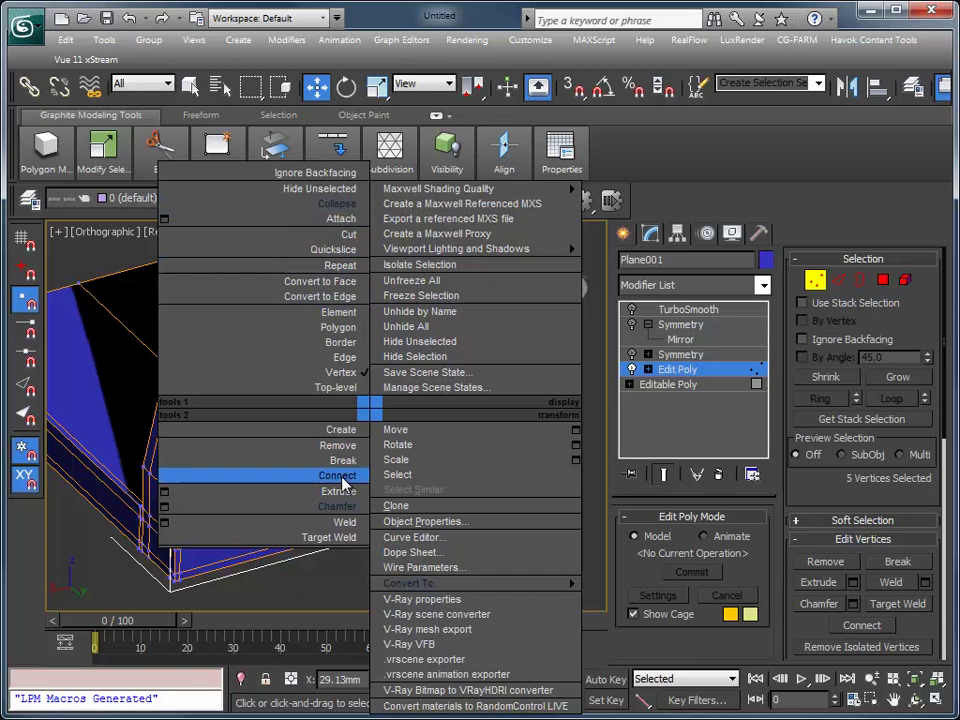
{"action": "left_click", "coordinate": [218, 476]}
{"action": "scroll", "coordinate": [311, 563], "scroll_direction": "up", "scroll_amount": 3}
{"action": "scroll", "coordinate": [400, 570], "scroll_direction": "up", "scroll_amount": 2}
{"action": "middle_click_drag", "start_coordinate": [503, 578], "coordinate": [575, 570], "text": "alt"}
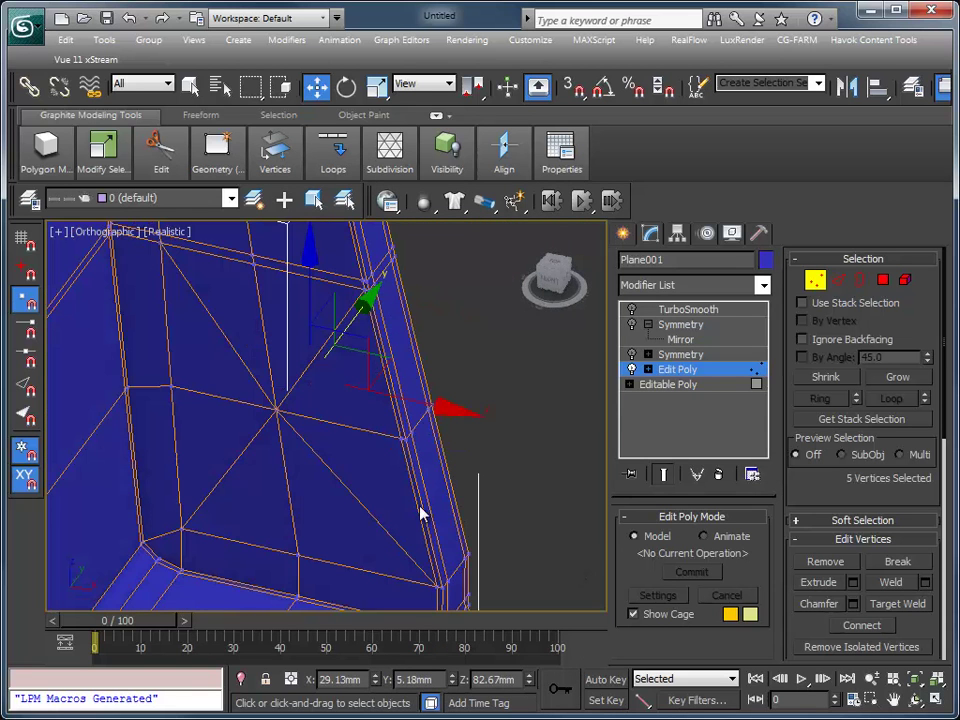
- Chamfer the two centre vertices where the new edges meet into octagons
{"action": "left_click", "coordinate": [277, 413]}
{"action": "middle_click_drag", "start_coordinate": [285, 446], "coordinate": [260, 476], "text": "alt"}
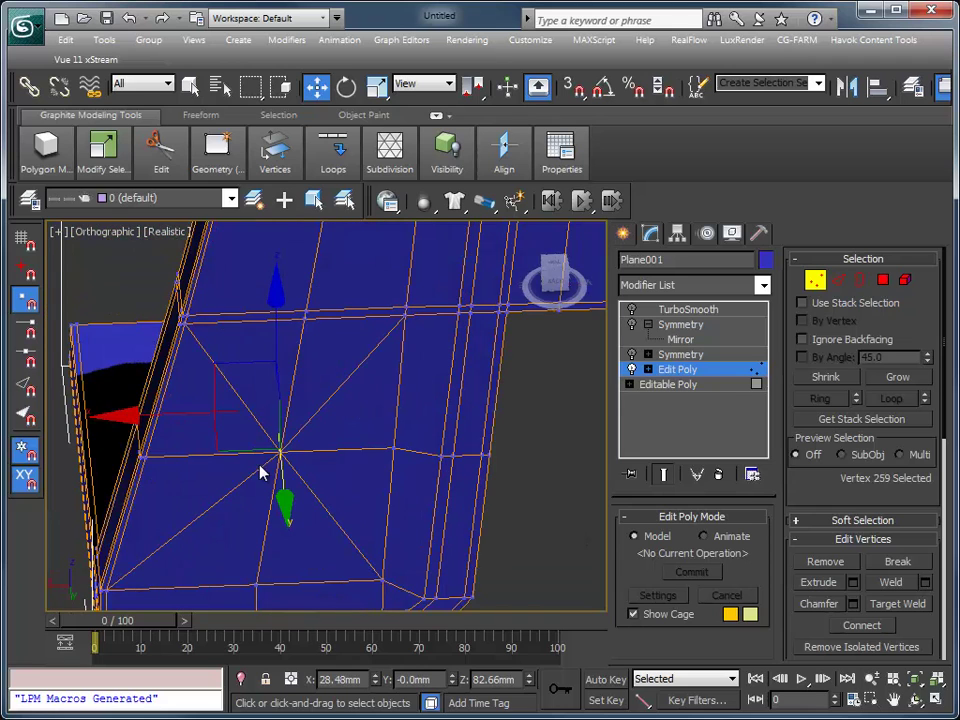
{"action": "left_click_drag", "start_coordinate": [281, 455], "coordinate": [272, 542]}
{"action": "middle_click_drag", "start_coordinate": [272, 542], "coordinate": [392, 566], "text": "alt"}
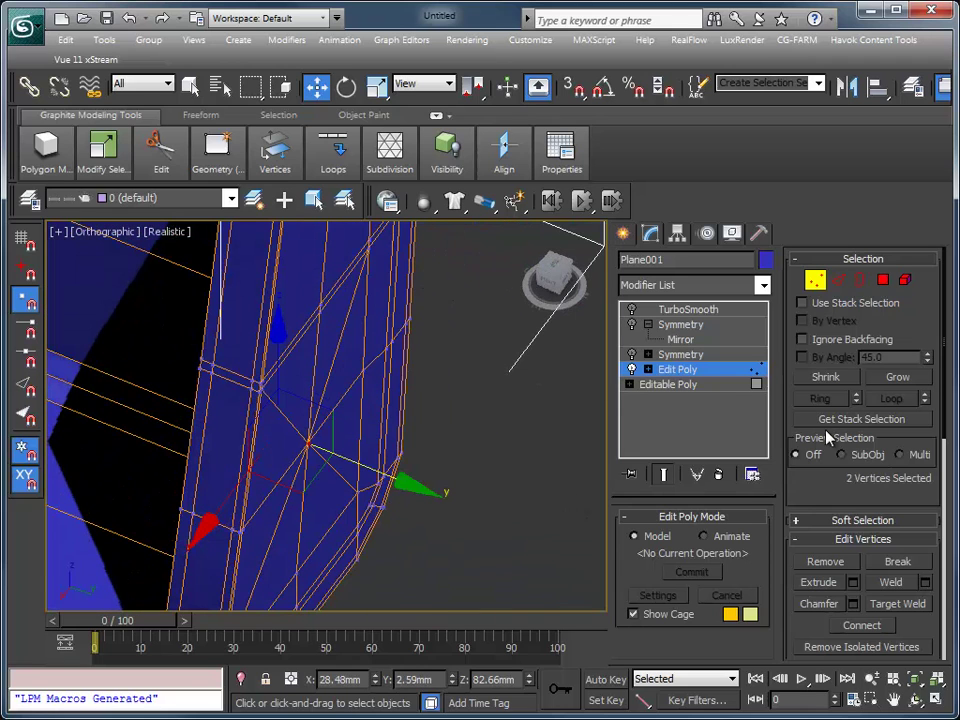
{"action": "right_click", "coordinate": [484, 553]}
{"action": "left_click", "coordinate": [470, 614]}
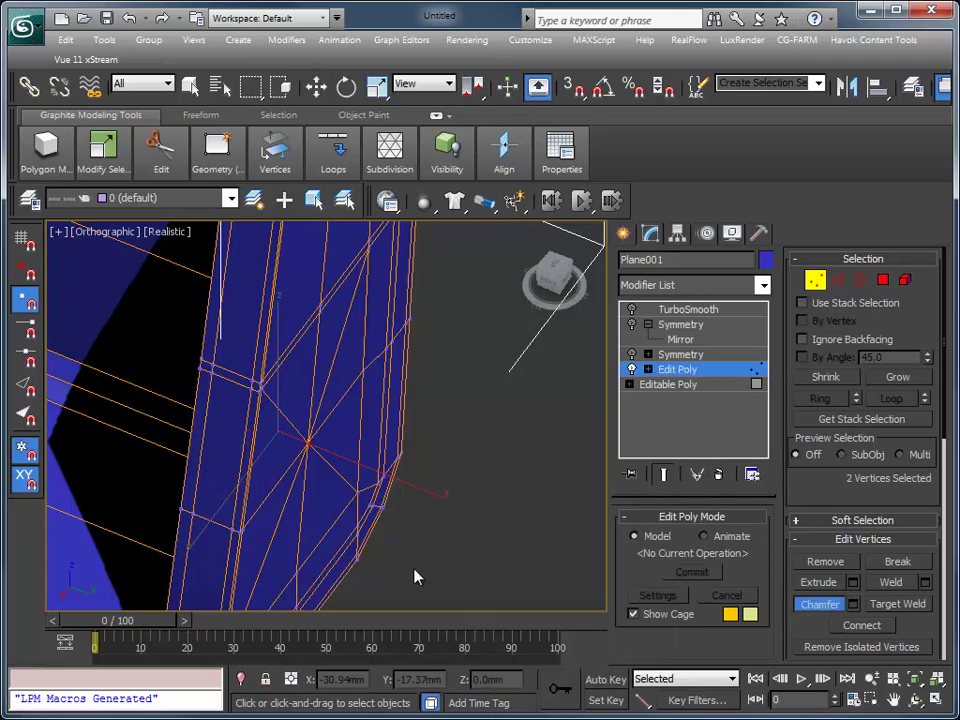
{"action": "left_click_drag", "start_coordinate": [322, 368], "coordinate": [411, 471]}
{"action": "middle_click_drag", "start_coordinate": [411, 471], "coordinate": [608, 427], "text": "alt"}
- At Polygon level, select the central octagon polygon
{"action": "left_click", "coordinate": [883, 281]}
{"action": "left_click", "coordinate": [287, 437]}
{"action": "key", "text": "w"}
{"action": "mouse_move", "coordinate": [287, 437]}
{"action": "middle_mouse_down", "text": "alt"}
{"action": "mouse_move", "coordinate": [418, 493]}
{"action": "mouse_move", "coordinate": [255, 458]}
{"action": "middle_mouse_up", "text": "alt"}
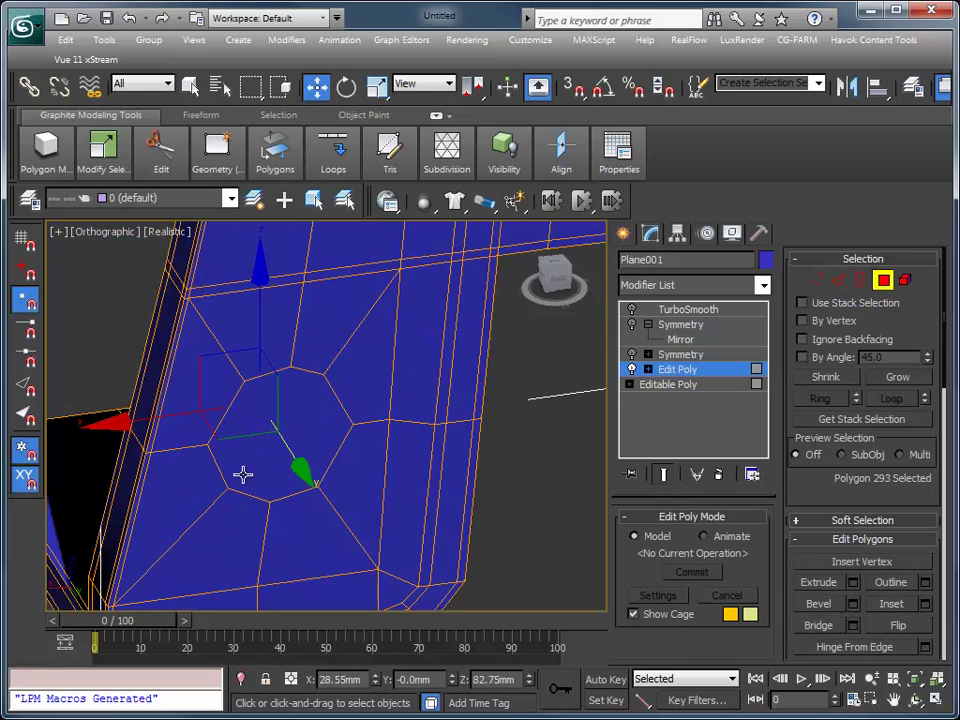
- Bridge the two octagon polygons into a tunnel through the side panel
{"action": "left_click", "coordinate": [262, 495], "text": "ctrl"}
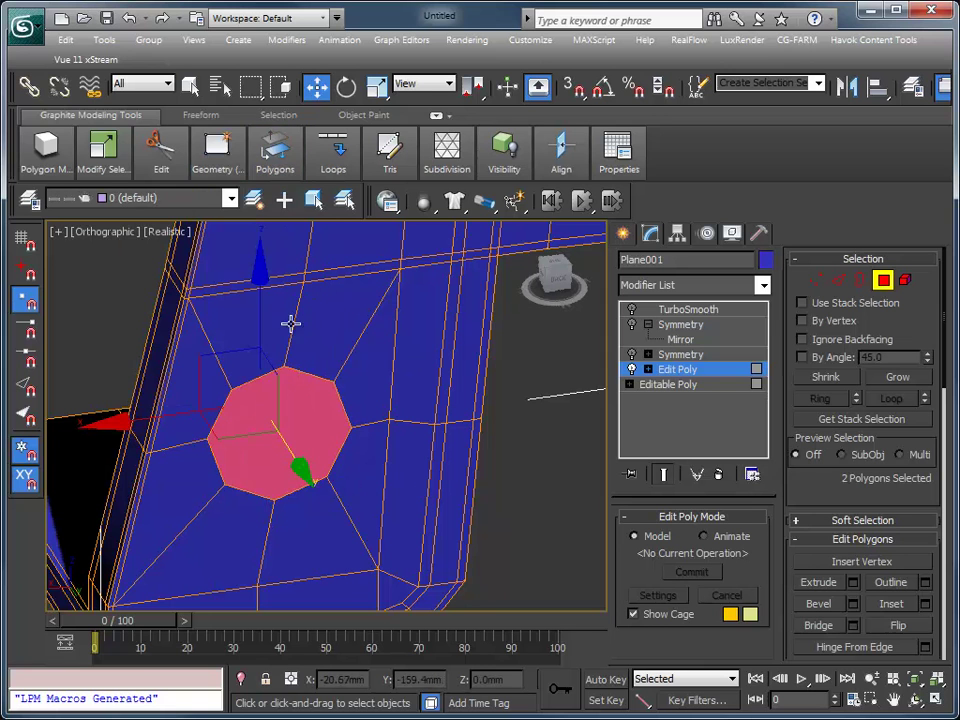
{"action": "mouse_move", "coordinate": [275, 155]}
{"action": "left_click", "coordinate": [270, 212]}
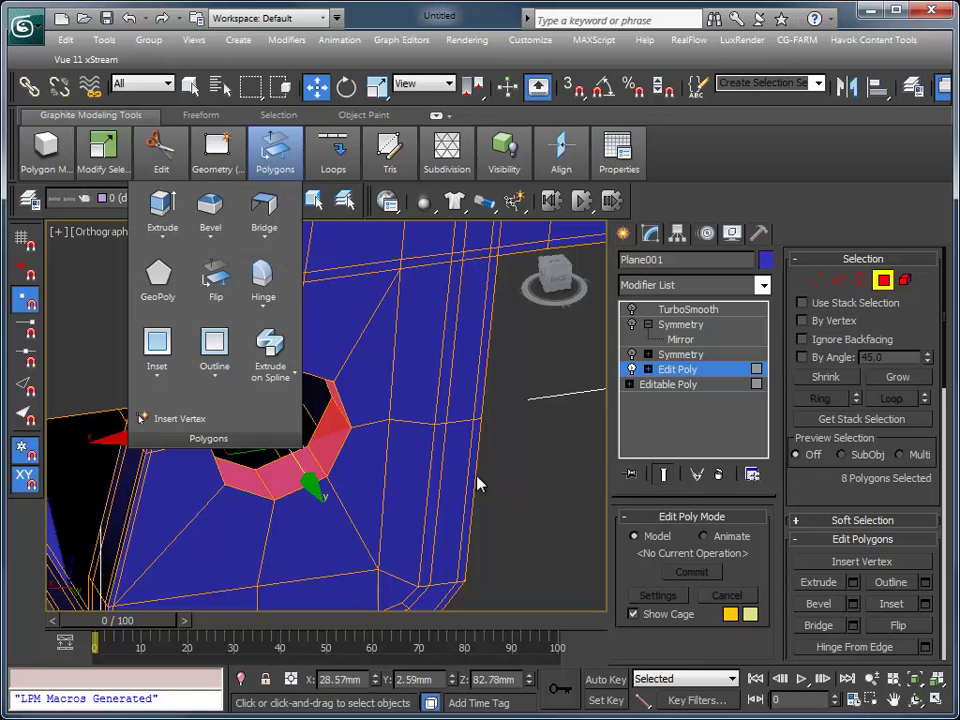
{"action": "left_click", "coordinate": [478, 484]}
{"action": "mouse_move", "coordinate": [418, 546]}
{"action": "middle_mouse_down", "text": "alt"}
{"action": "mouse_move", "coordinate": [271, 540]}
{"action": "mouse_move", "coordinate": [363, 400]}
{"action": "middle_mouse_up", "text": "alt"}
{"action": "mouse_move", "coordinate": [333, 152]}
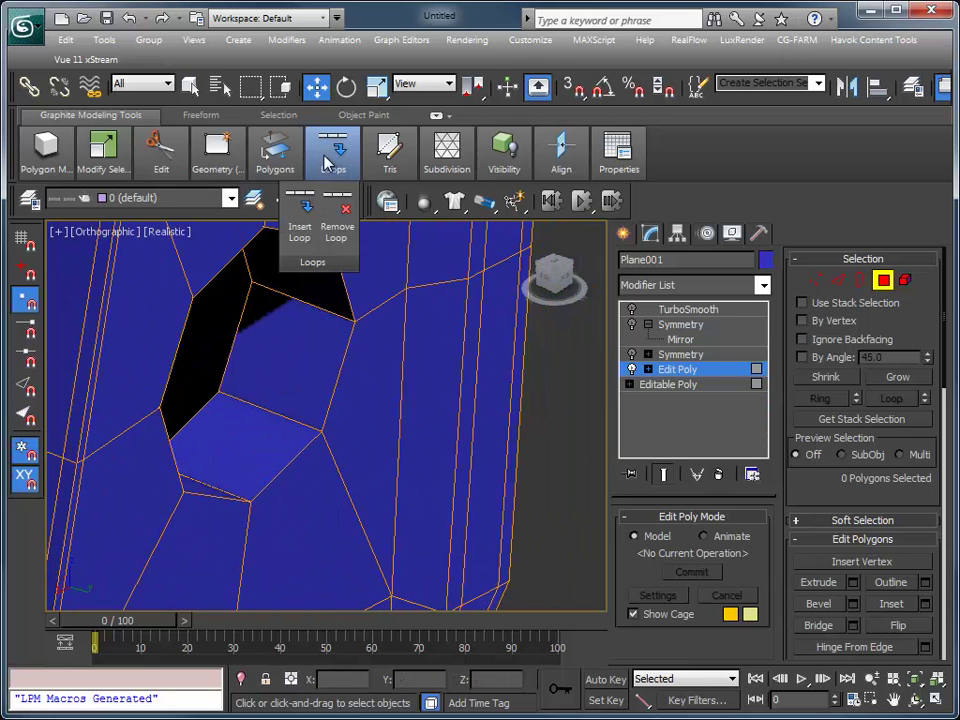
- Remove an edge loop next to the hole and switch to Edge level
{"action": "left_click", "coordinate": [330, 229]}
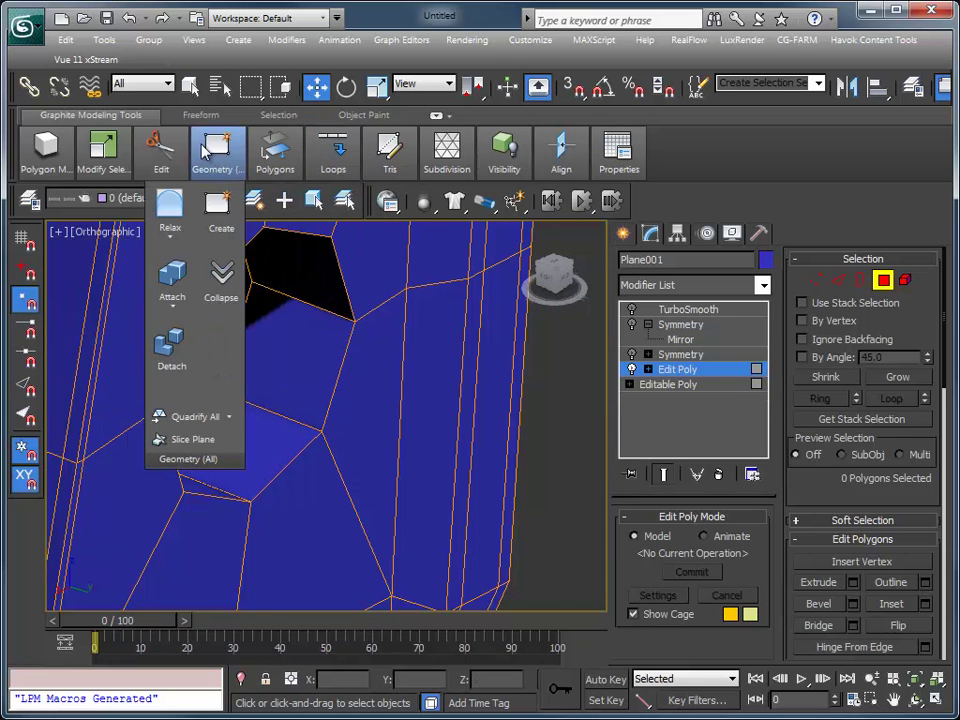
{"action": "mouse_move", "coordinate": [217, 152]}
{"action": "mouse_move", "coordinate": [161, 152]}
{"action": "left_click", "coordinate": [150, 215]}
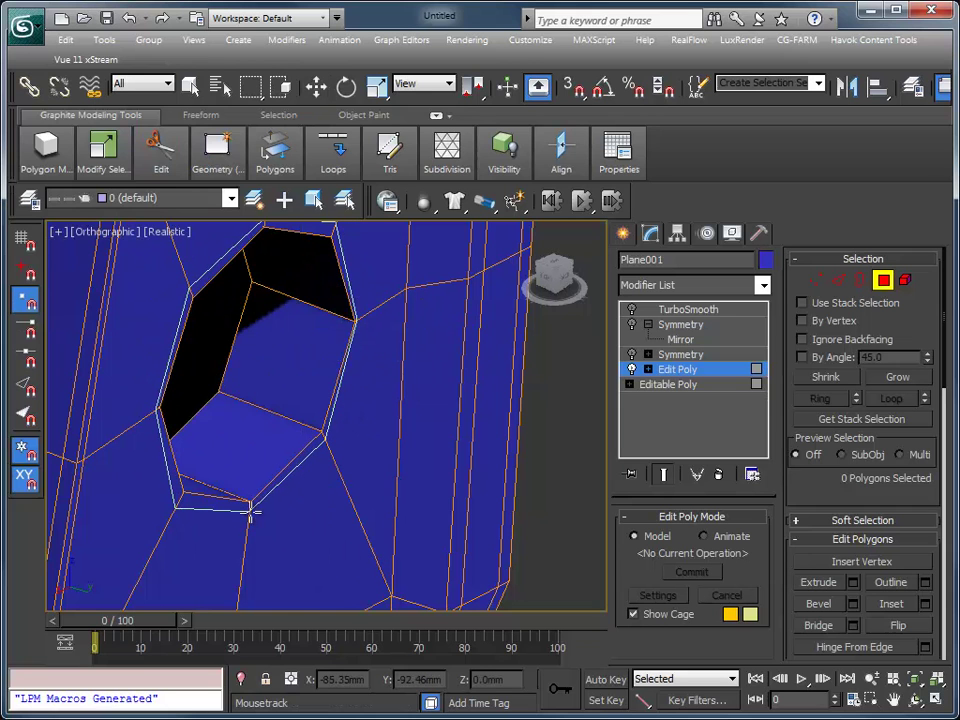
{"action": "left_click", "coordinate": [838, 281]}
- Select both rim edge loops of the hole with the cage hidden and edged faces on
{"action": "key", "text": "w"}
{"action": "left_click", "coordinate": [285, 472]}
{"action": "double_click", "coordinate": [285, 472]}
{"action": "middle_click_drag", "start_coordinate": [289, 497], "coordinate": [534, 494], "text": "alt"}
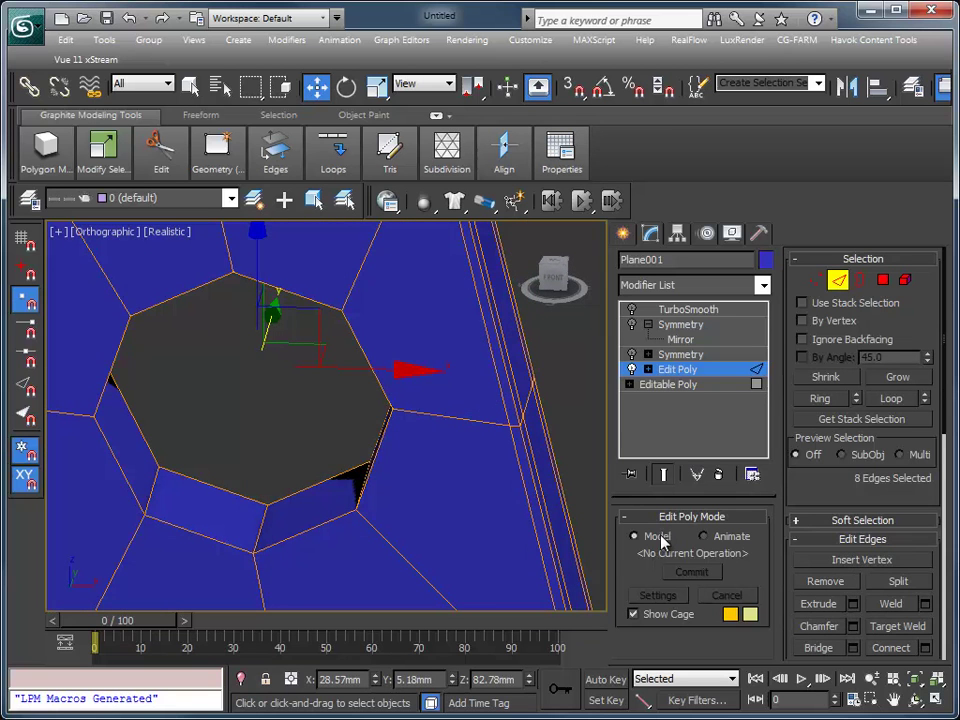
{"action": "left_click", "coordinate": [634, 614]}
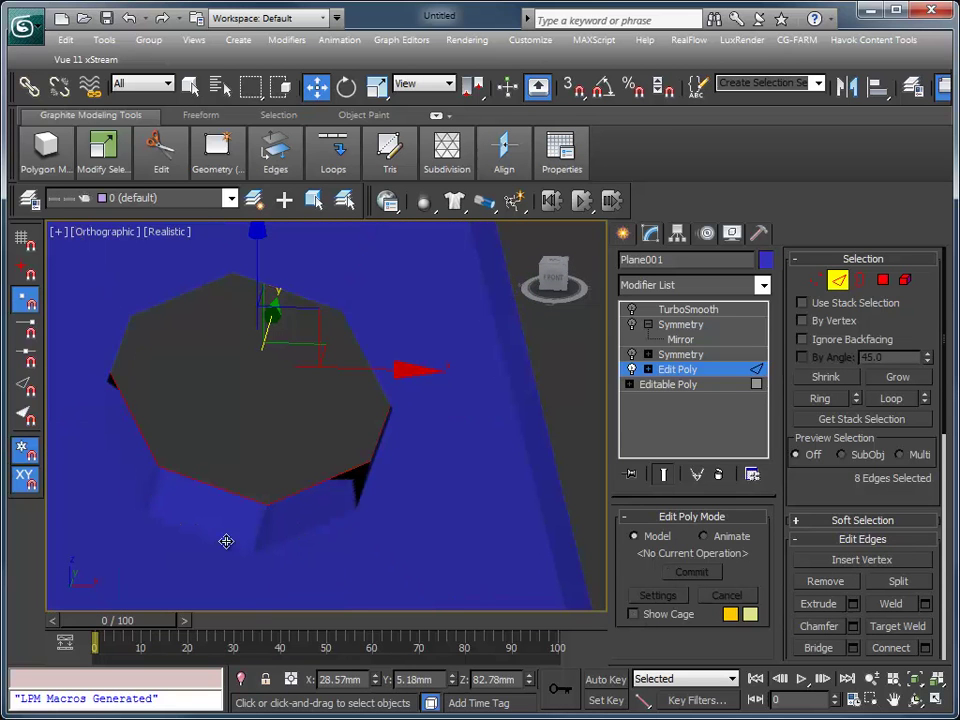
{"action": "double_click", "coordinate": [230, 275], "text": "ctrl"}
{"action": "mouse_move", "coordinate": [317, 574]}
{"action": "middle_mouse_down", "text": "alt"}
{"action": "mouse_move", "coordinate": [476, 516]}
{"action": "mouse_move", "coordinate": [424, 551]}
{"action": "mouse_move", "coordinate": [435, 561]}
{"action": "mouse_move", "coordinate": [381, 544]}
{"action": "middle_mouse_up", "text": "alt"}
{"action": "key", "text": "F4"}
- Chamfer the rim edges at 0.5 mm with 2 segments
{"action": "right_click", "coordinate": [373, 533]}
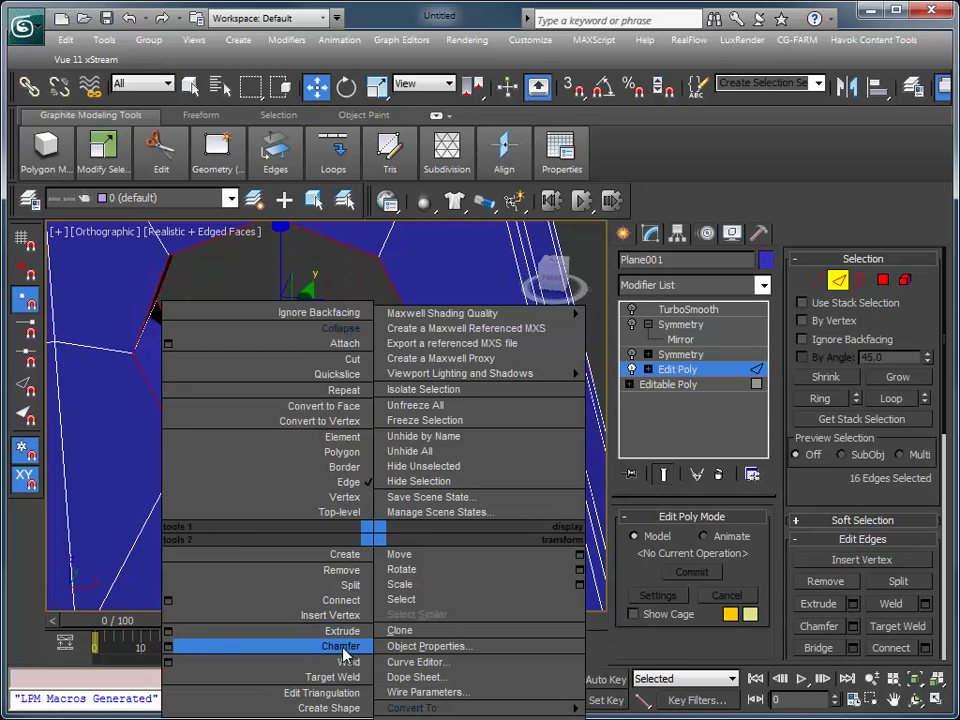
{"action": "left_click", "coordinate": [168, 647]}
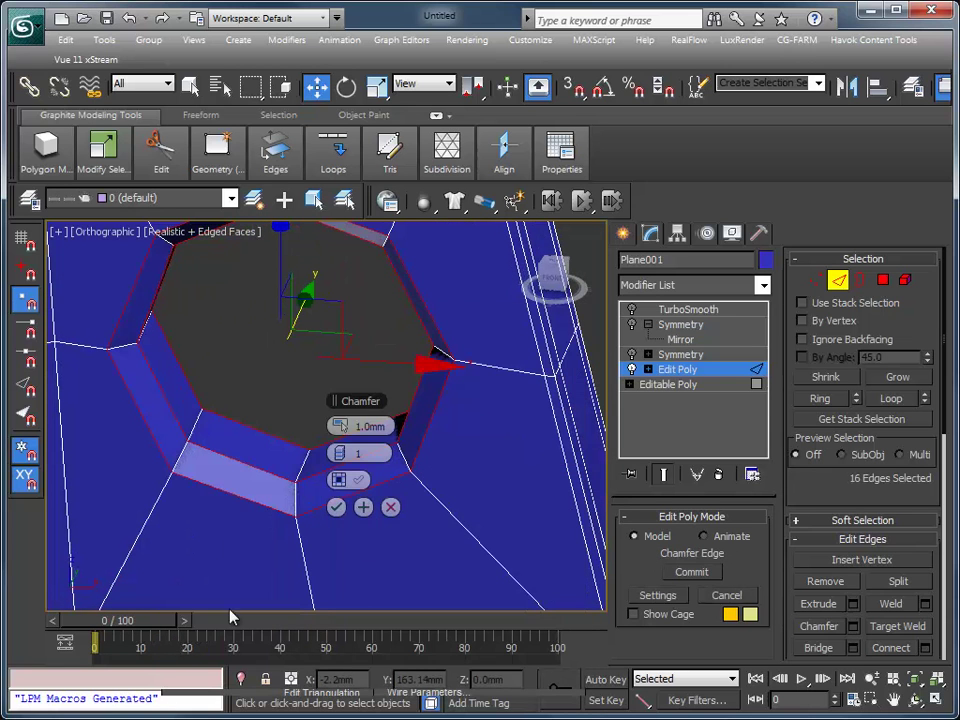
{"action": "mouse_move", "coordinate": [345, 427]}
{"action": "left_mouse_down"}
{"action": "mouse_move", "coordinate": [325, 424]}
{"action": "mouse_move", "coordinate": [343, 453]}
{"action": "left_mouse_up"}
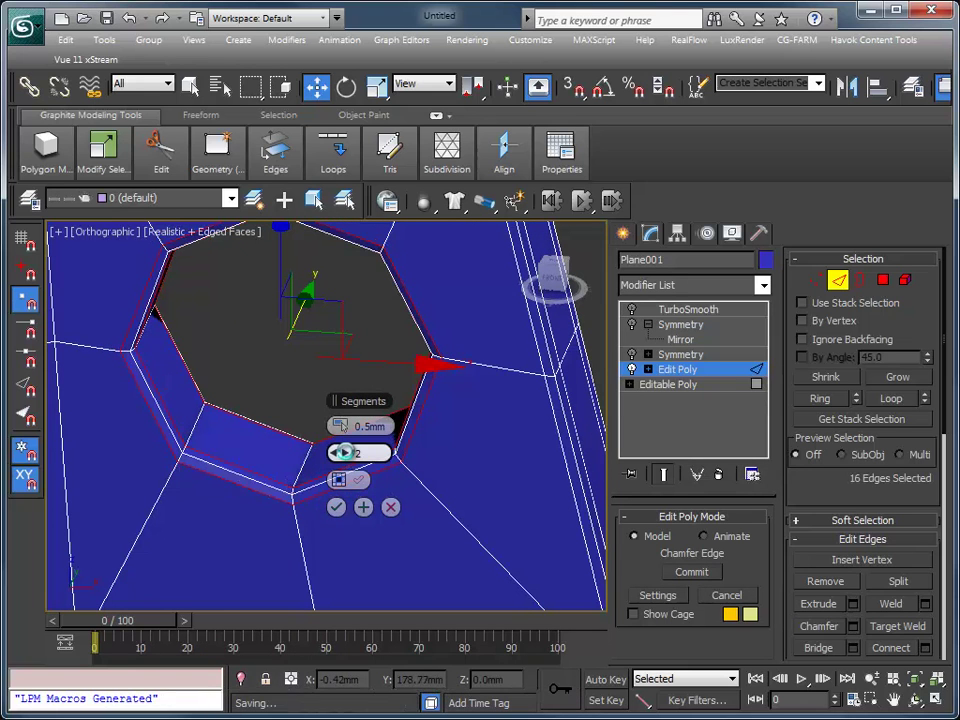
{"action": "left_click", "coordinate": [336, 508]}
{"action": "mouse_move", "coordinate": [336, 514]}
{"action": "middle_mouse_down", "text": "alt"}
{"action": "mouse_move", "coordinate": [364, 553]}
{"action": "mouse_move", "coordinate": [317, 553]}
{"action": "mouse_move", "coordinate": [416, 551]}
{"action": "mouse_move", "coordinate": [409, 570]}
{"action": "middle_mouse_up", "text": "alt"}
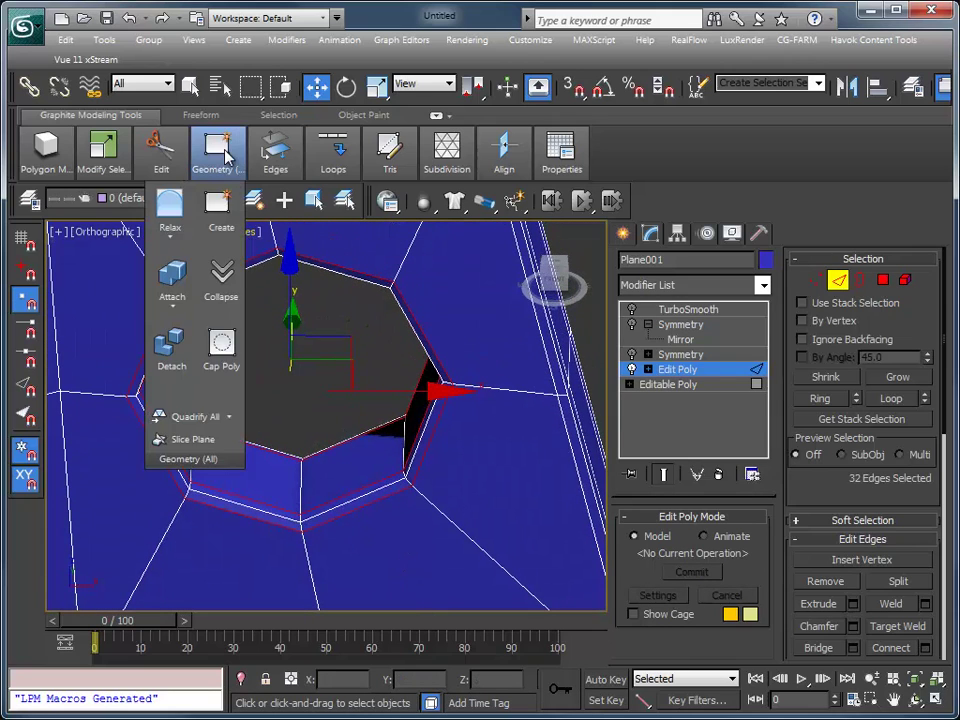
- Swift Loop an edge loop around the hole's inner walls and re-enable Symmetry
{"action": "left_click", "coordinate": [148, 222]}
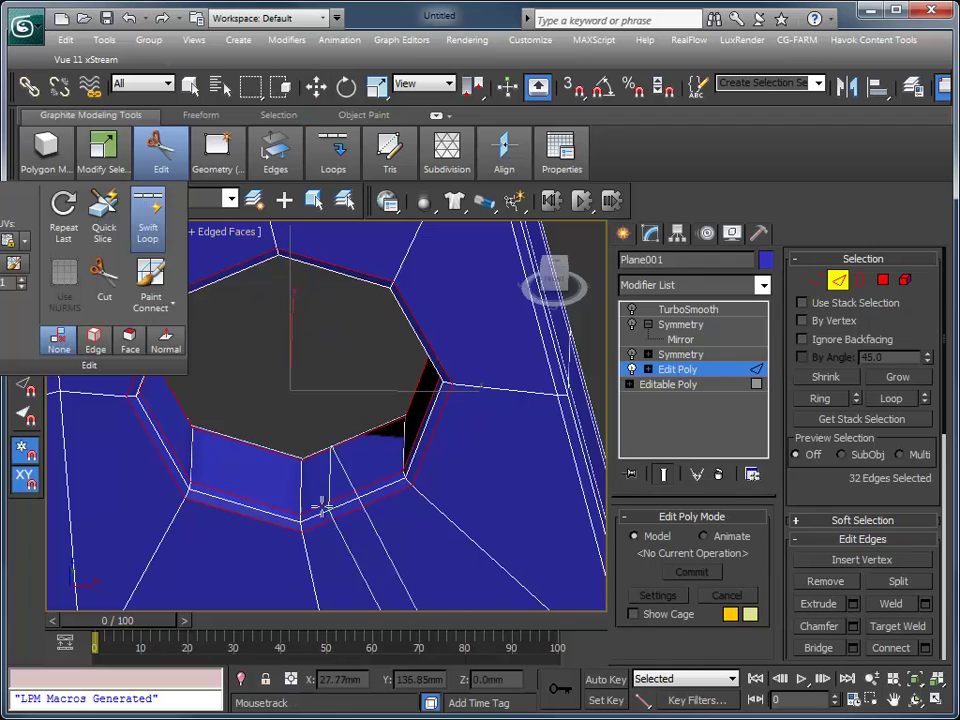
{"action": "left_click", "coordinate": [422, 491]}
{"action": "mouse_move", "coordinate": [422, 493]}
{"action": "middle_mouse_down", "text": "alt"}
{"action": "mouse_move", "coordinate": [347, 525]}
{"action": "mouse_move", "coordinate": [214, 508]}
{"action": "mouse_move", "coordinate": [321, 536]}
{"action": "mouse_move", "coordinate": [386, 529]}
{"action": "middle_mouse_up", "text": "alt"}
{"action": "mouse_move", "coordinate": [187, 535]}
{"action": "middle_mouse_down", "text": "alt"}
{"action": "mouse_move", "coordinate": [171, 514]}
{"action": "mouse_move", "coordinate": [225, 525]}
{"action": "middle_mouse_up", "text": "alt"}
{"action": "key", "text": "w"}
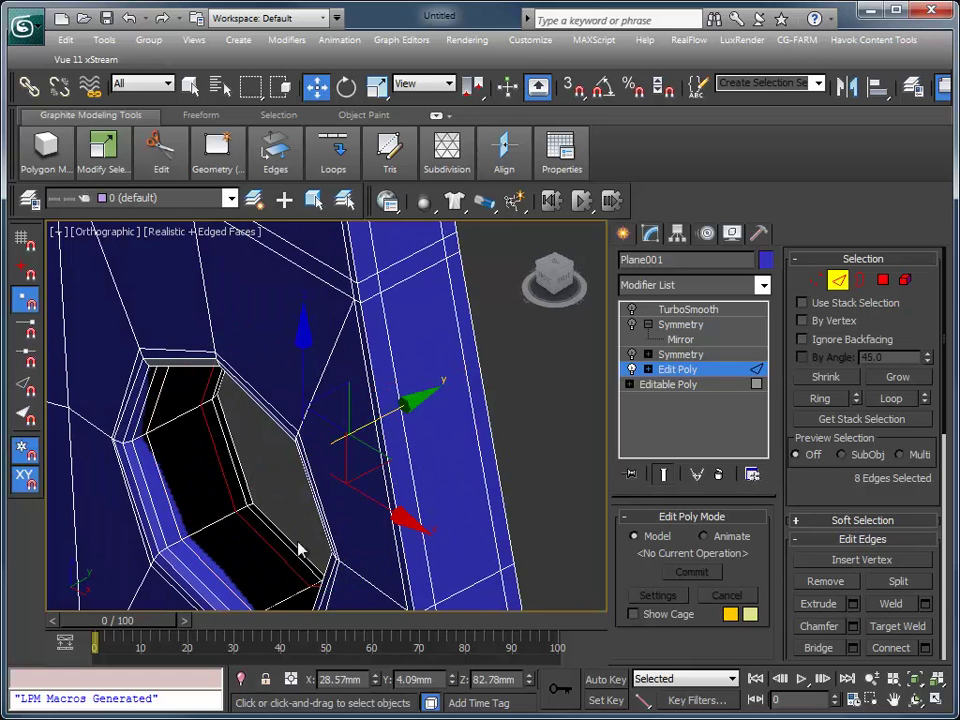
{"action": "scroll", "coordinate": [311, 403], "scroll_direction": "down", "scroll_amount": 3}
{"action": "mouse_move", "coordinate": [311, 403]}
{"action": "middle_mouse_down", "text": "alt"}
{"action": "mouse_move", "coordinate": [354, 467]}
{"action": "mouse_move", "coordinate": [420, 470]}
{"action": "mouse_move", "coordinate": [460, 450]}
{"action": "middle_mouse_up", "text": "alt"}
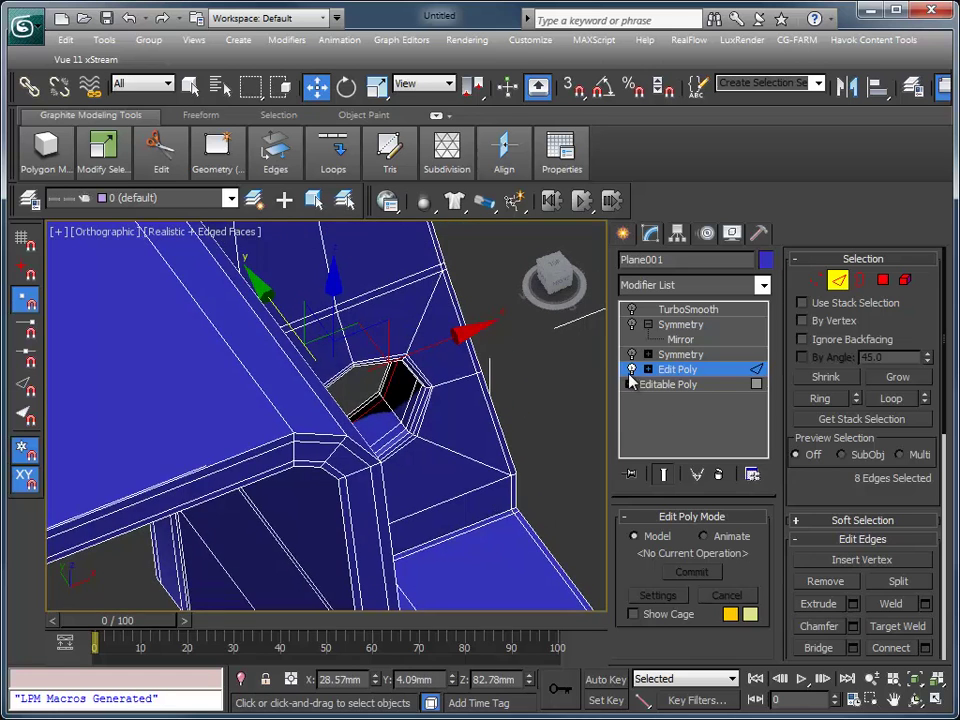
{"action": "left_click", "coordinate": [633, 325]}
- Enable TurboSmooth and inspect the smoothed round hole with edges hidden
{"action": "left_click", "coordinate": [632, 310]}
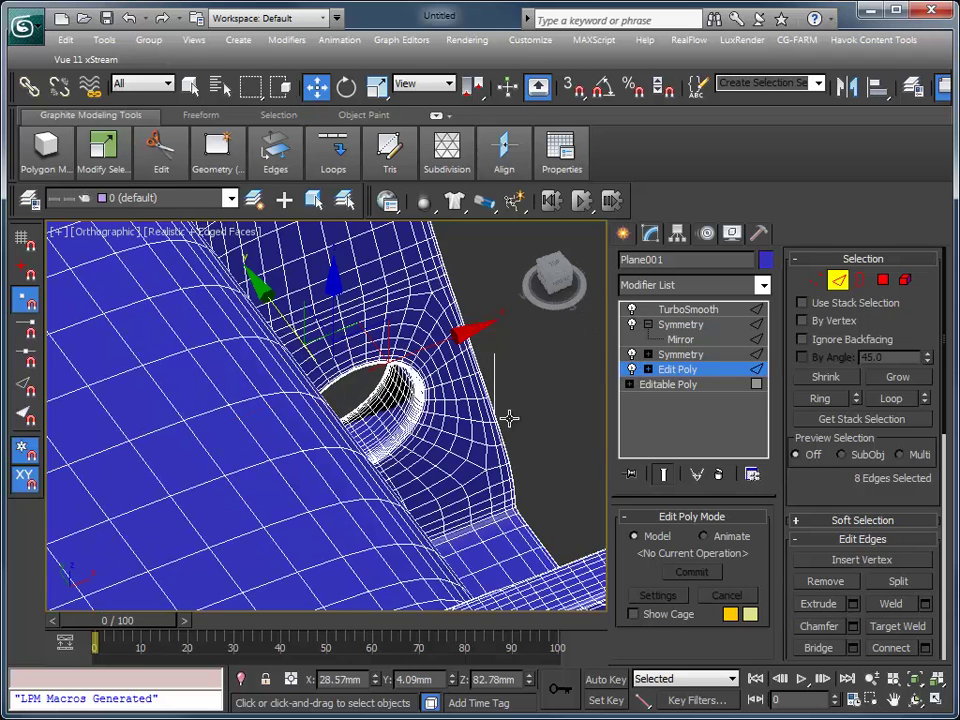
{"action": "key", "text": "F4"}
{"action": "mouse_move", "coordinate": [420, 449]}
{"action": "middle_mouse_down", "text": "alt"}
{"action": "mouse_move", "coordinate": [465, 525]}
{"action": "mouse_move", "coordinate": [199, 484]}
{"action": "mouse_move", "coordinate": [231, 527]}
{"action": "mouse_move", "coordinate": [161, 579]}
{"action": "mouse_move", "coordinate": [467, 579]}
{"action": "mouse_move", "coordinate": [416, 528]}
{"action": "mouse_move", "coordinate": [392, 519]}
{"action": "mouse_move", "coordinate": [300, 574]}
{"action": "mouse_move", "coordinate": [480, 510]}
{"action": "mouse_move", "coordinate": [497, 436]}
{"action": "mouse_move", "coordinate": [489, 392]}
{"action": "mouse_move", "coordinate": [253, 510]}
{"action": "mouse_move", "coordinate": [160, 535]}
{"action": "mouse_move", "coordinate": [236, 560]}
{"action": "mouse_move", "coordinate": [336, 546]}
{"action": "mouse_move", "coordinate": [386, 568]}
{"action": "mouse_move", "coordinate": [358, 570]}
{"action": "mouse_move", "coordinate": [407, 540]}
{"action": "mouse_move", "coordinate": [407, 555]}
{"action": "mouse_move", "coordinate": [369, 527]}
{"action": "mouse_move", "coordinate": [443, 478]}
{"action": "mouse_move", "coordinate": [396, 553]}
{"action": "mouse_move", "coordinate": [561, 527]}
{"action": "mouse_move", "coordinate": [431, 524]}
{"action": "middle_mouse_up", "text": "alt"}
{"action": "scroll", "coordinate": [292, 554], "scroll_direction": "up", "scroll_amount": 3}
{"action": "scroll", "coordinate": [292, 554], "scroll_direction": "down", "scroll_amount": 3}
{"action": "key", "text": "z"}
{"action": "scroll", "coordinate": [367, 524], "scroll_direction": "up", "scroll_amount": 5}
- Turn TurboSmooth and the upper Symmetry off to show the low-poly mesh
{"action": "key", "text": "F4"}
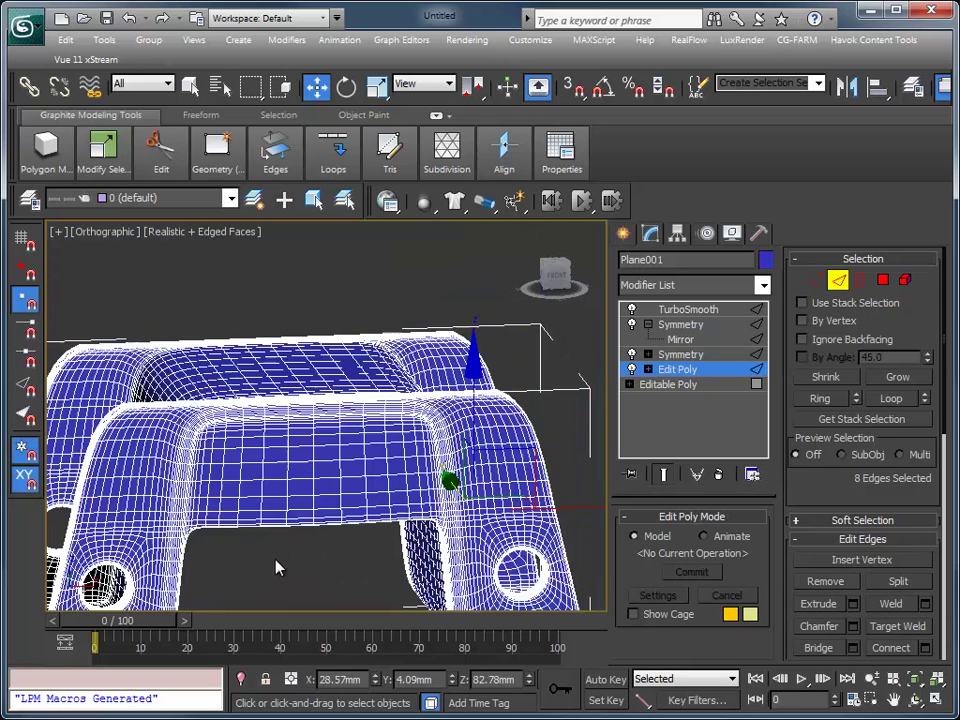
{"action": "left_click", "coordinate": [632, 324]}
{"action": "mouse_move", "coordinate": [480, 470]}
{"action": "middle_mouse_down", "text": "alt"}
{"action": "mouse_move", "coordinate": [531, 472]}
{"action": "mouse_move", "coordinate": [400, 520]}
{"action": "mouse_move", "coordinate": [302, 536]}
{"action": "mouse_move", "coordinate": [390, 546]}
{"action": "mouse_move", "coordinate": [367, 477]}
{"action": "middle_mouse_up", "text": "alt"}
{"action": "scroll", "coordinate": [391, 540], "scroll_direction": "up", "scroll_amount": 4}
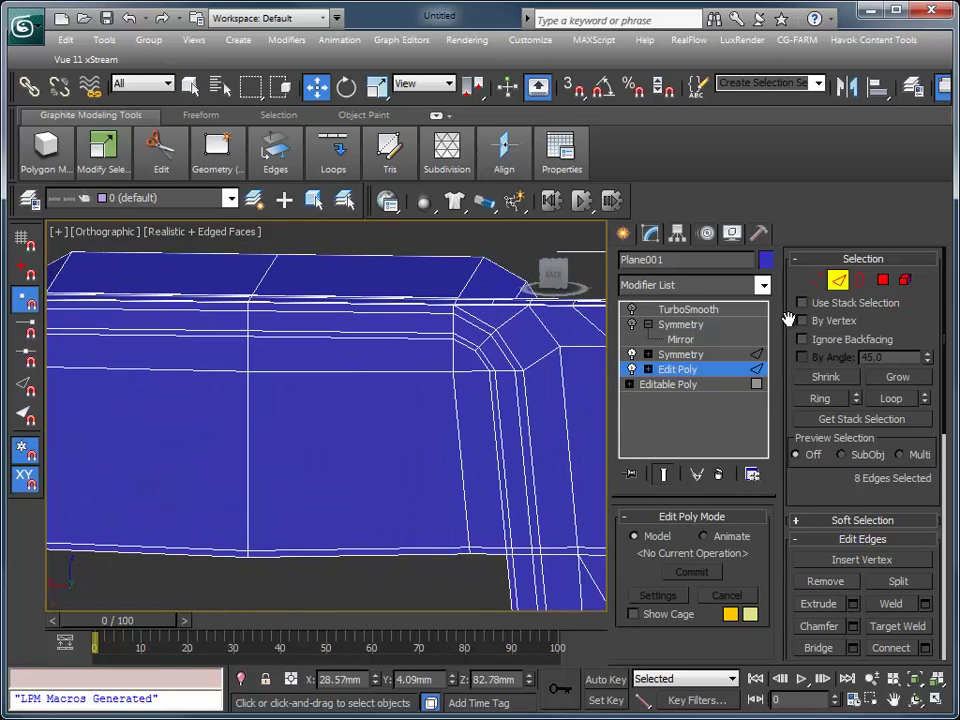
- Frame the bracket's bent top corner and open the Graphite Edit tools
{"action": "middle_click_drag", "start_coordinate": [437, 480], "coordinate": [435, 481], "text": "alt"}
{"action": "mouse_move", "coordinate": [560, 430]}
{"action": "middle_mouse_down", "text": "alt"}
{"action": "mouse_move", "coordinate": [431, 446]}
{"action": "mouse_move", "coordinate": [534, 444]}
{"action": "mouse_move", "coordinate": [458, 458]}
{"action": "middle_mouse_up", "text": "alt"}
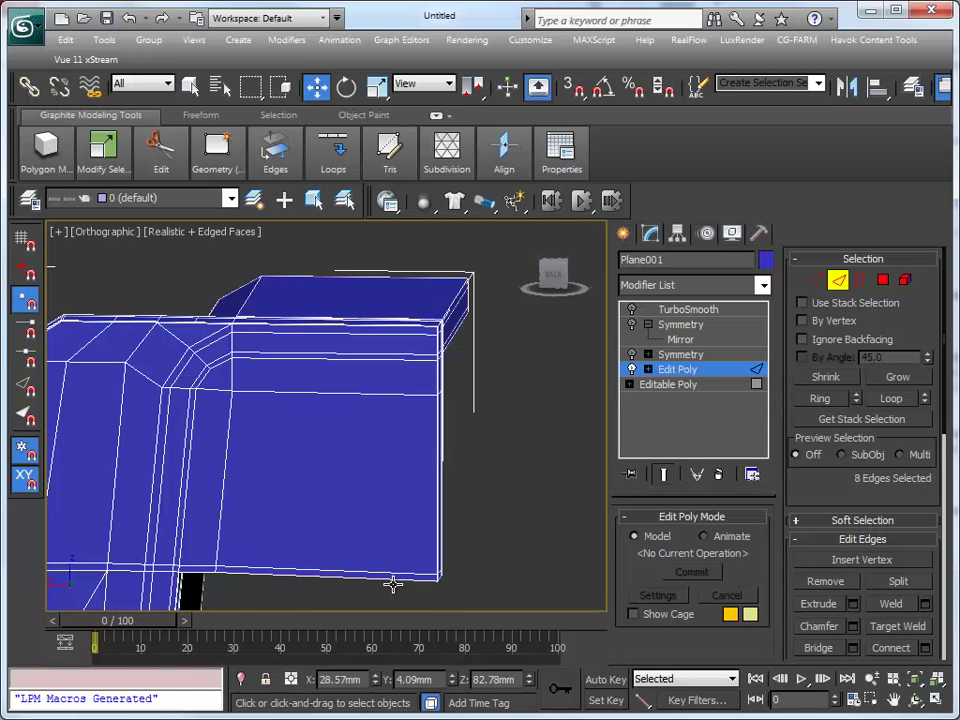
{"action": "scroll", "coordinate": [395, 580], "scroll_direction": "up", "scroll_amount": 4}
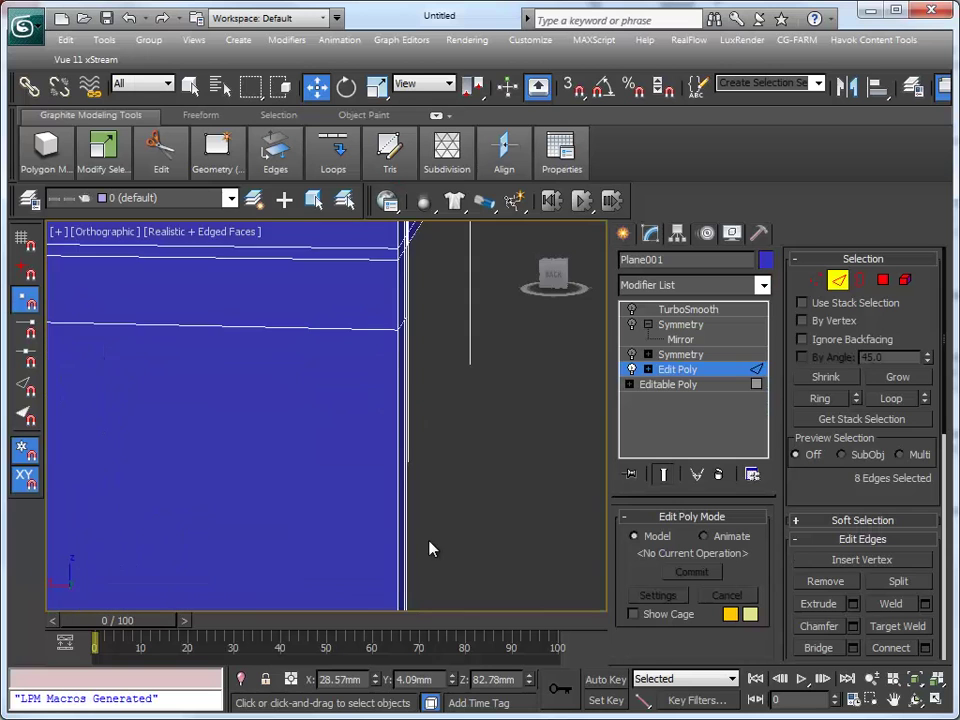
{"action": "scroll", "coordinate": [450, 512], "scroll_direction": "down", "scroll_amount": 2}
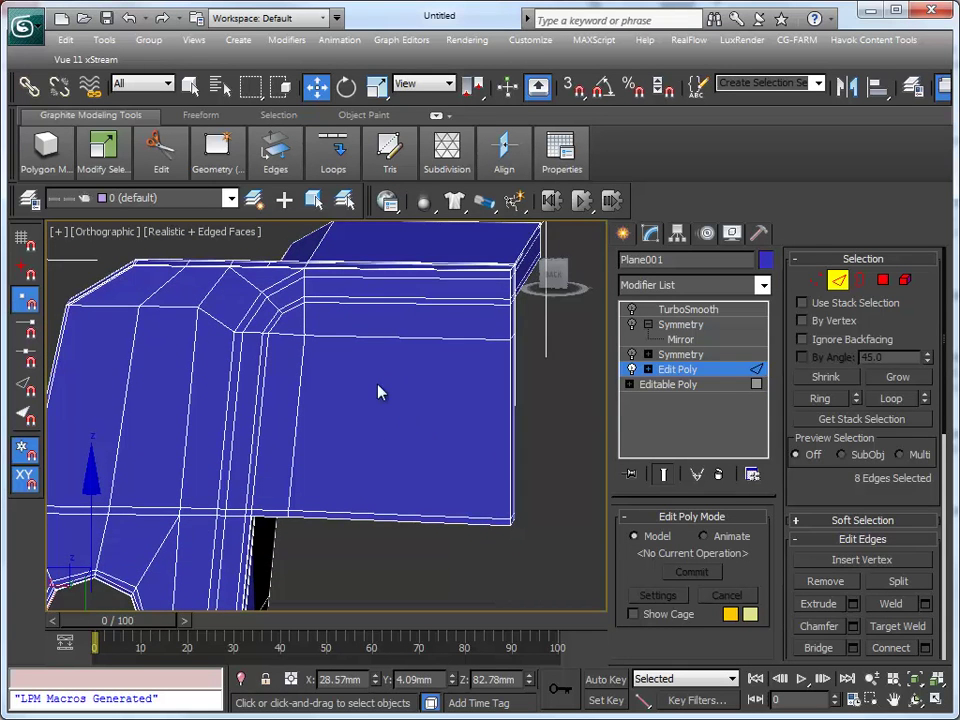
{"action": "middle_click_drag", "start_coordinate": [379, 392], "coordinate": [377, 486]}
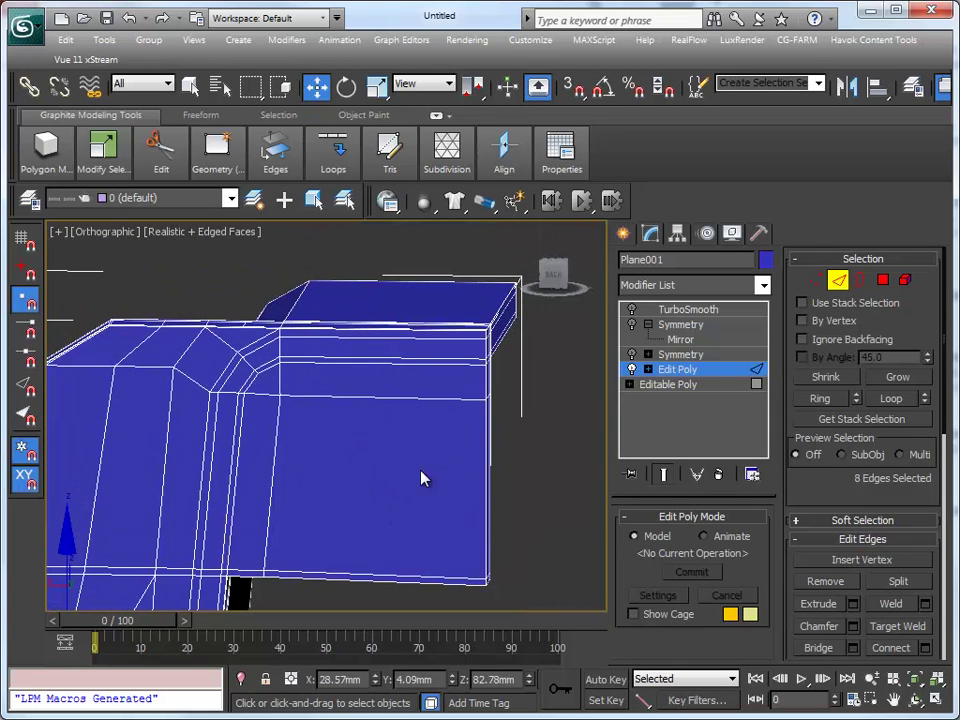
{"action": "left_click", "coordinate": [161, 150]}
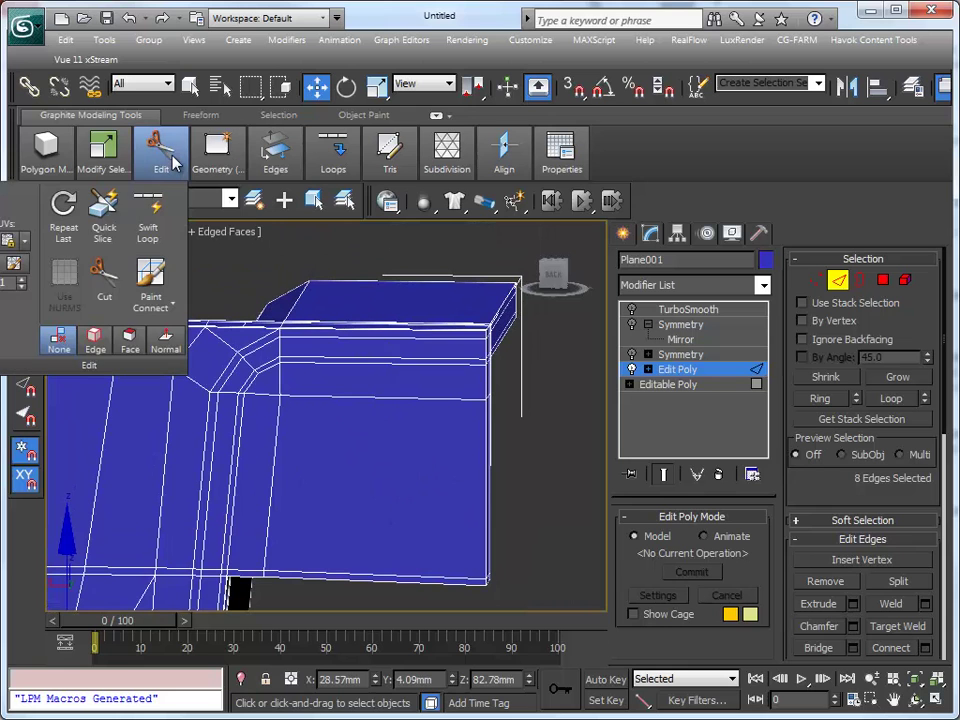
- Swift Loop one horizontal and one vertical edge loop across the side panel
{"action": "left_click", "coordinate": [148, 222]}
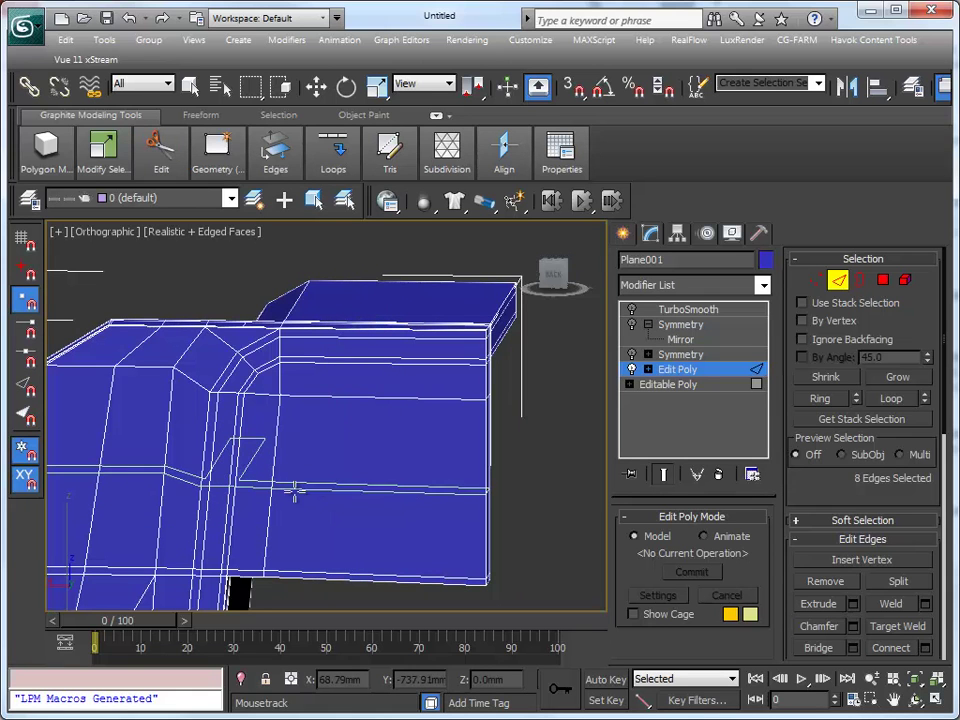
{"action": "left_click", "coordinate": [301, 480]}
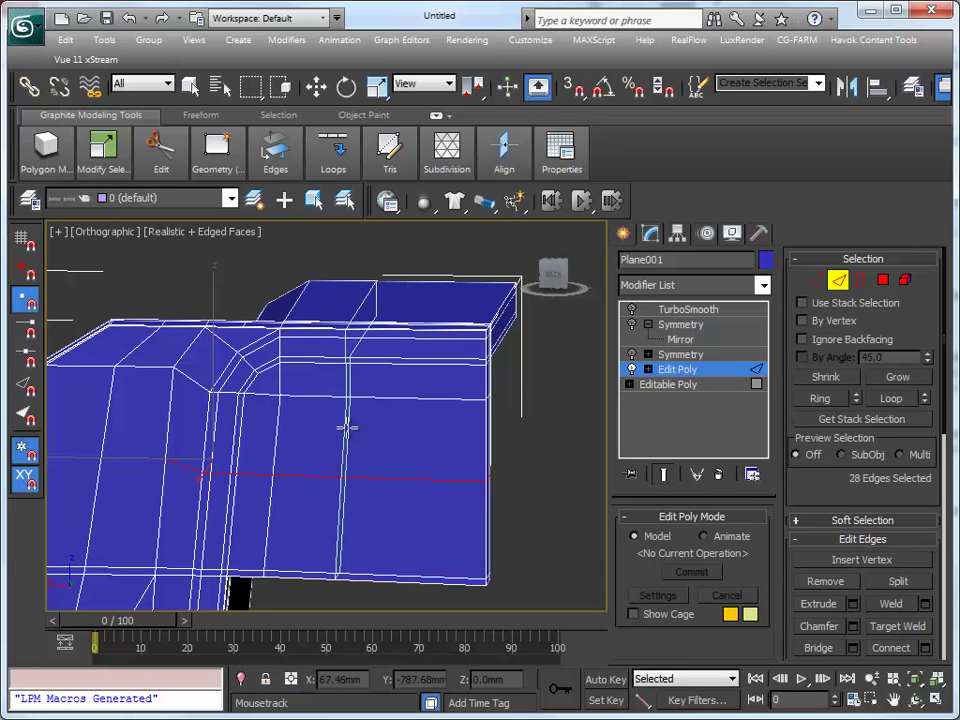
{"action": "left_click", "coordinate": [347, 428]}
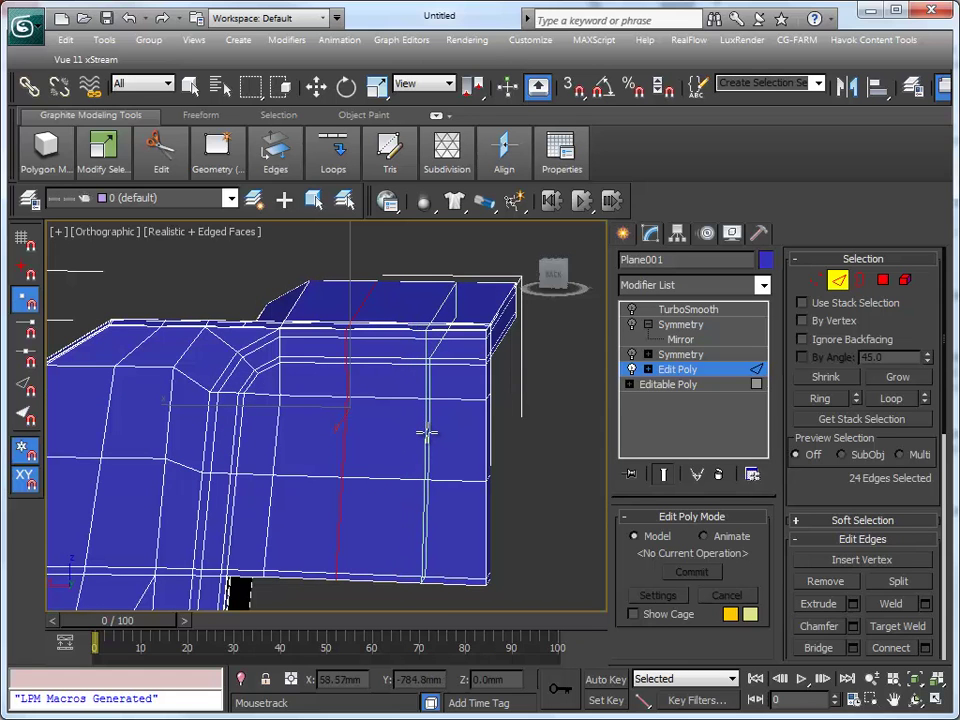
- At Vertex level, pick a side-panel vertex and grow the selection
{"action": "key", "text": "w"}
{"action": "middle_click_drag", "start_coordinate": [529, 514], "coordinate": [403, 572], "text": "alt"}
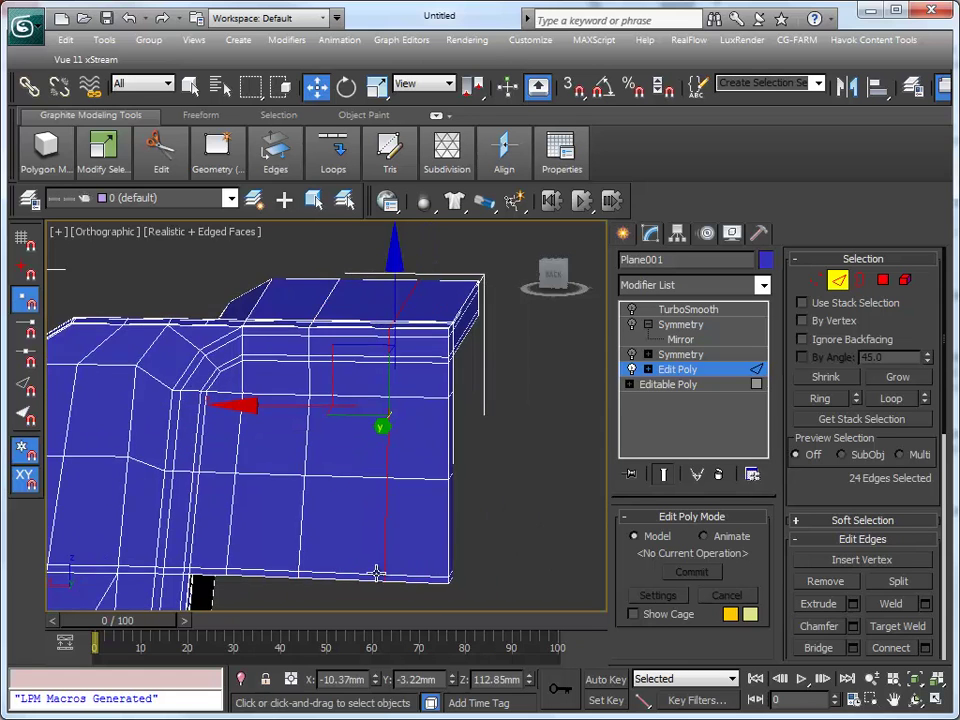
{"action": "left_click", "coordinate": [823, 283]}
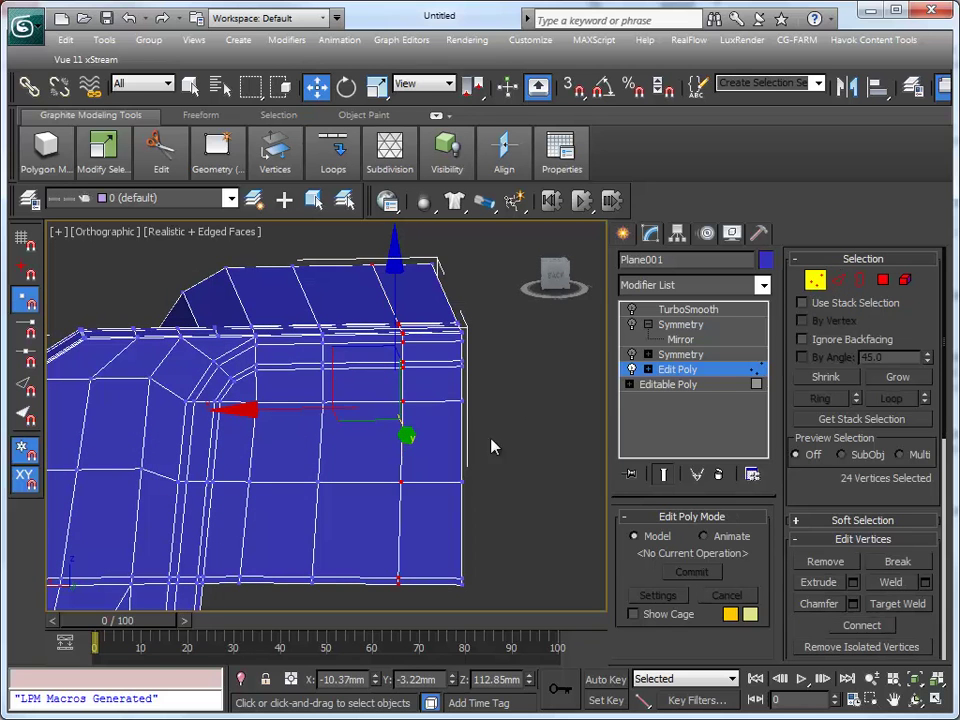
{"action": "left_click", "coordinate": [319, 484]}
{"action": "mouse_move", "coordinate": [356, 536]}
{"action": "middle_mouse_down", "text": "alt"}
{"action": "mouse_move", "coordinate": [437, 612]}
{"action": "mouse_move", "coordinate": [413, 531]}
{"action": "mouse_move", "coordinate": [480, 400]}
{"action": "middle_mouse_up", "text": "alt"}
{"action": "mouse_move", "coordinate": [46, 152]}
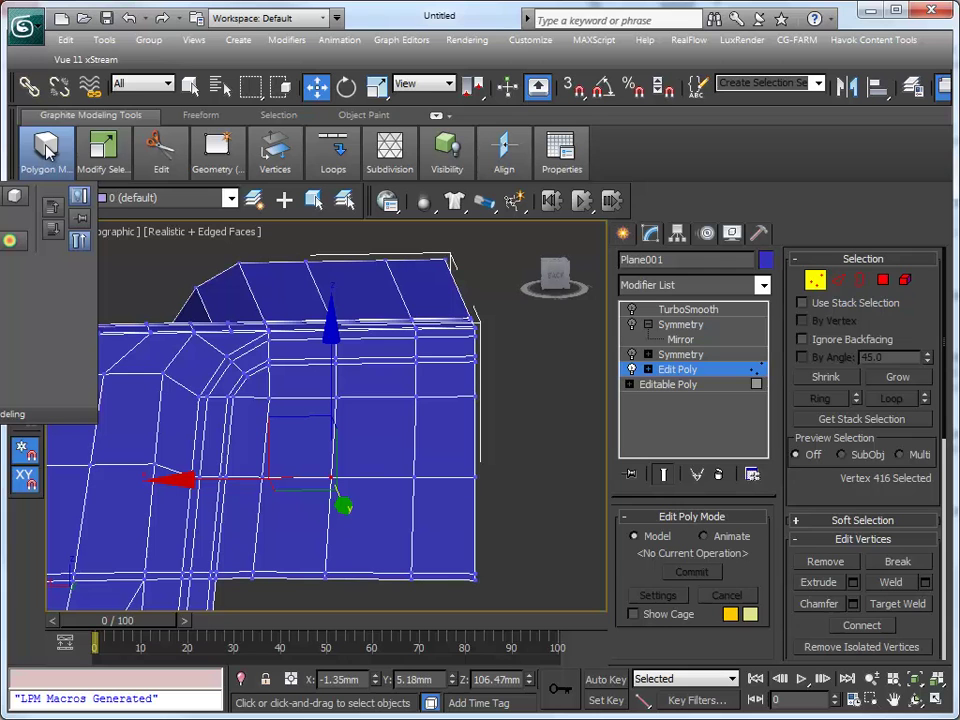
{"action": "mouse_move", "coordinate": [103, 153]}
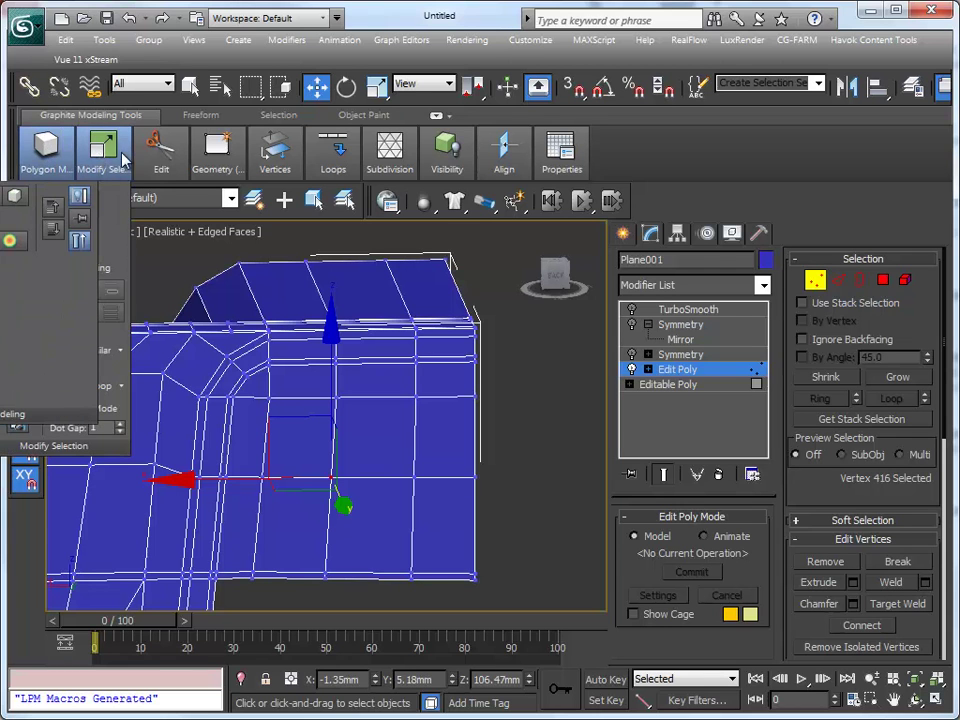
{"action": "left_click", "coordinate": [22, 208]}
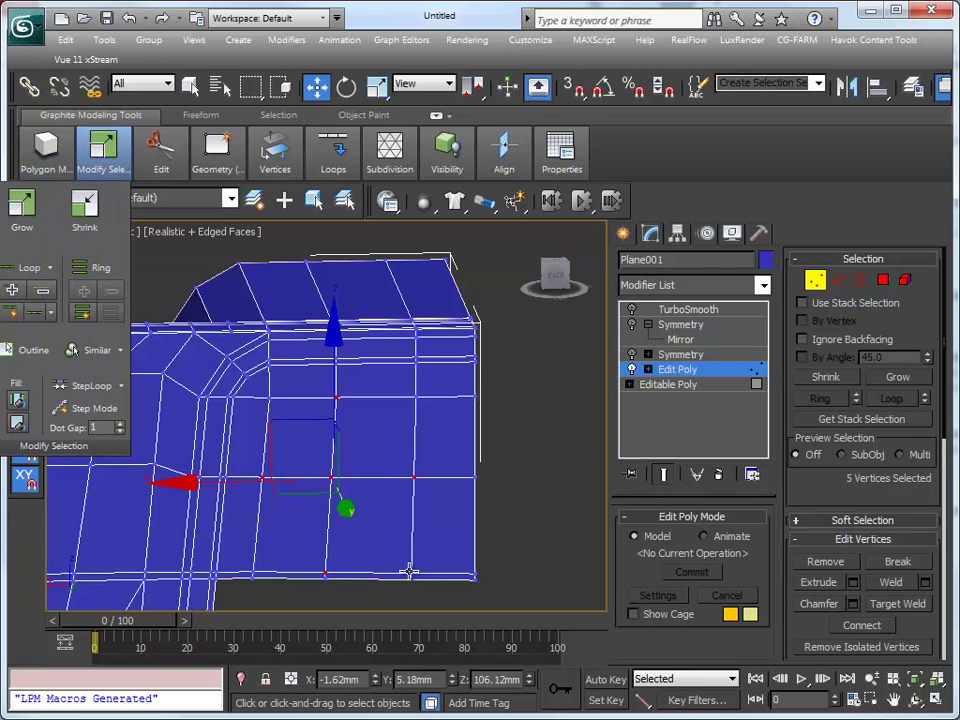
- Select five vertices around the new loops' crossing and open the quad menu
{"action": "left_click", "coordinate": [331, 476]}
{"action": "middle_click_drag", "start_coordinate": [458, 481], "coordinate": [473, 484]}
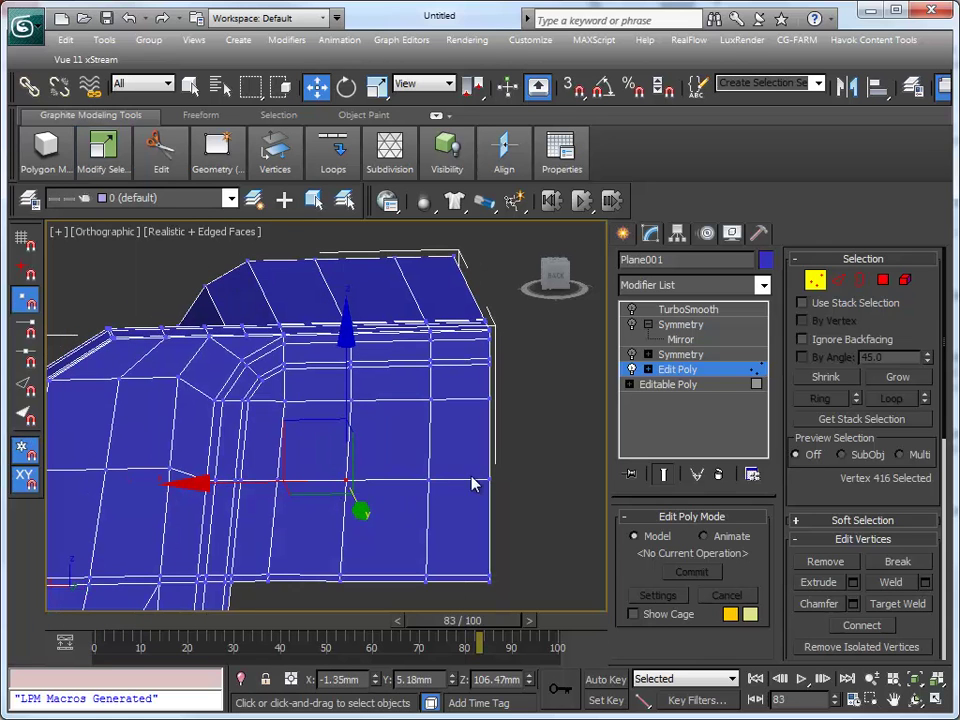
{"action": "left_click", "coordinate": [283, 401], "text": "ctrl"}
{"action": "left_click", "coordinate": [429, 414], "text": "ctrl"}
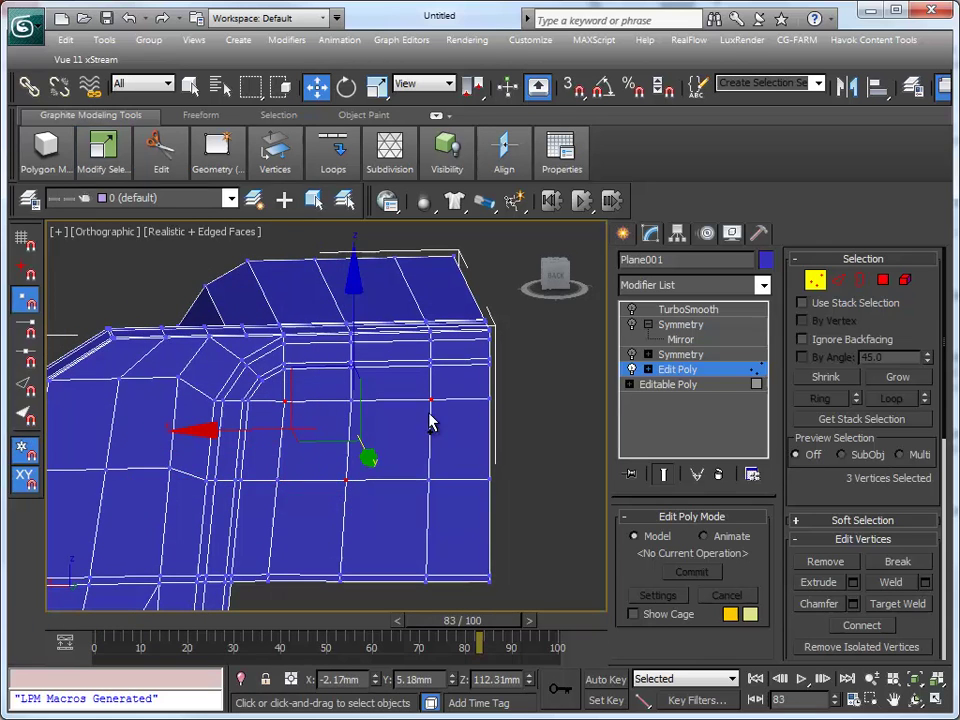
{"action": "left_click", "coordinate": [418, 577], "text": "ctrl"}
{"action": "left_click", "coordinate": [266, 574], "text": "ctrl"}
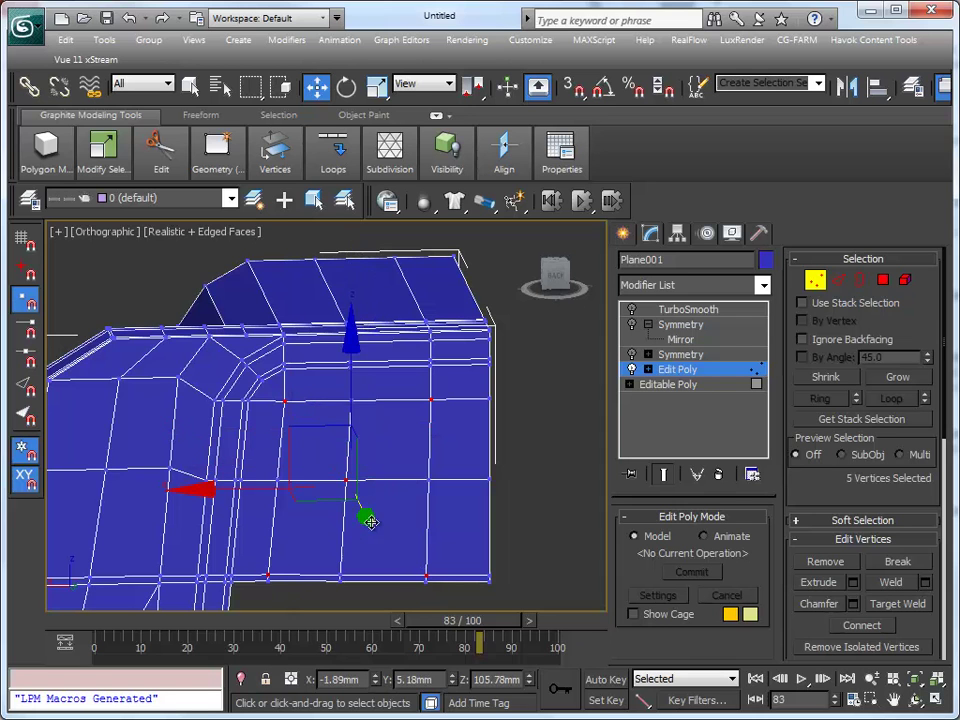
{"action": "right_click", "coordinate": [375, 515]}
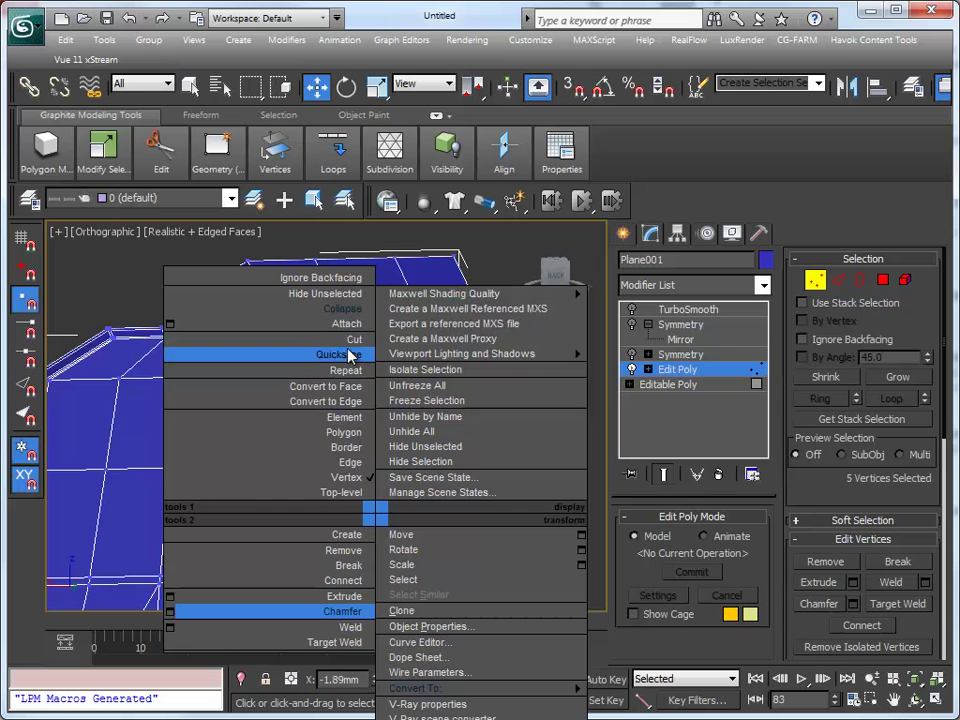
- Connect the selected vertices, then select five vertices around the panel face
{"action": "left_click", "coordinate": [343, 580]}
{"action": "scroll", "coordinate": [375, 578], "scroll_direction": "up", "scroll_amount": 2}
{"action": "mouse_move", "coordinate": [378, 578]}
{"action": "middle_mouse_down", "text": "alt"}
{"action": "mouse_move", "coordinate": [101, 536]}
{"action": "mouse_move", "coordinate": [97, 553]}
{"action": "middle_mouse_up", "text": "alt"}
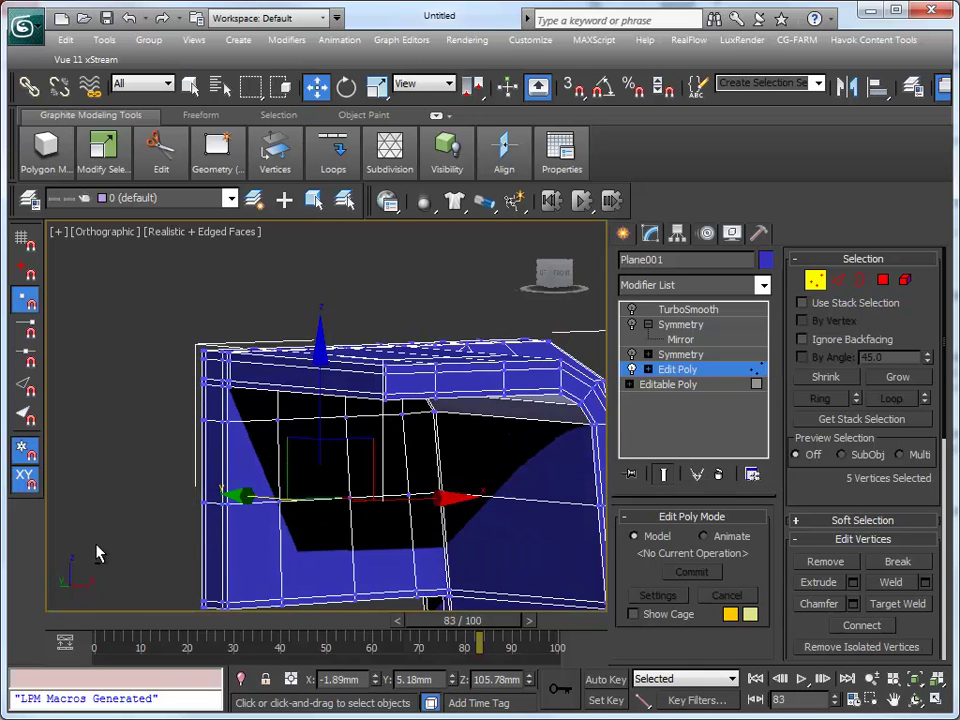
{"action": "left_click", "coordinate": [281, 502]}
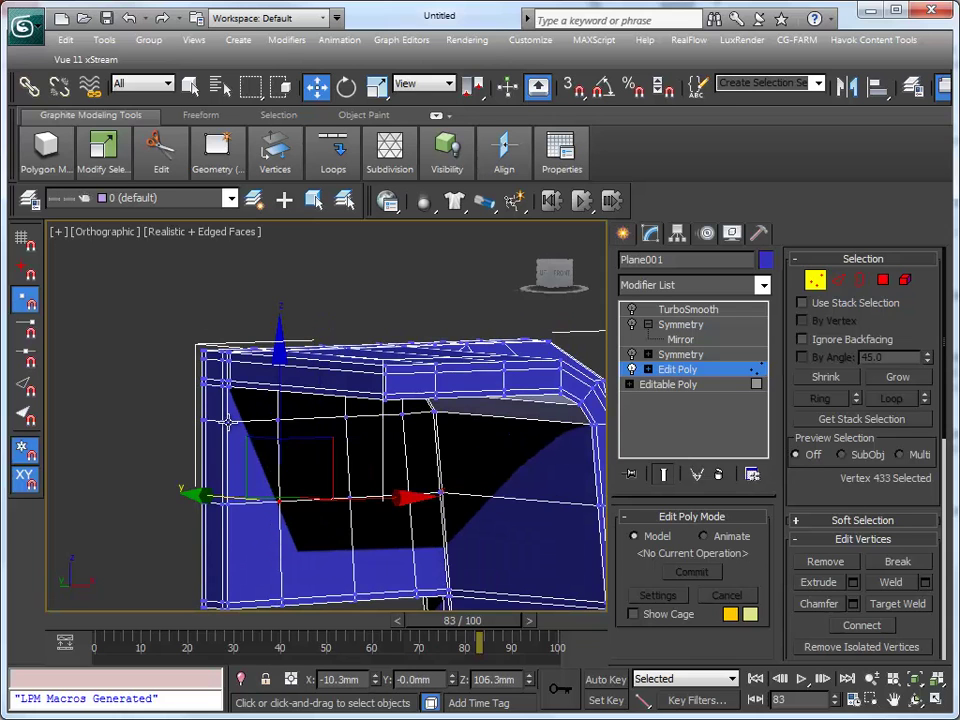
{"action": "left_click", "coordinate": [227, 421], "text": "ctrl"}
{"action": "left_click", "coordinate": [341, 416], "text": "ctrl"}
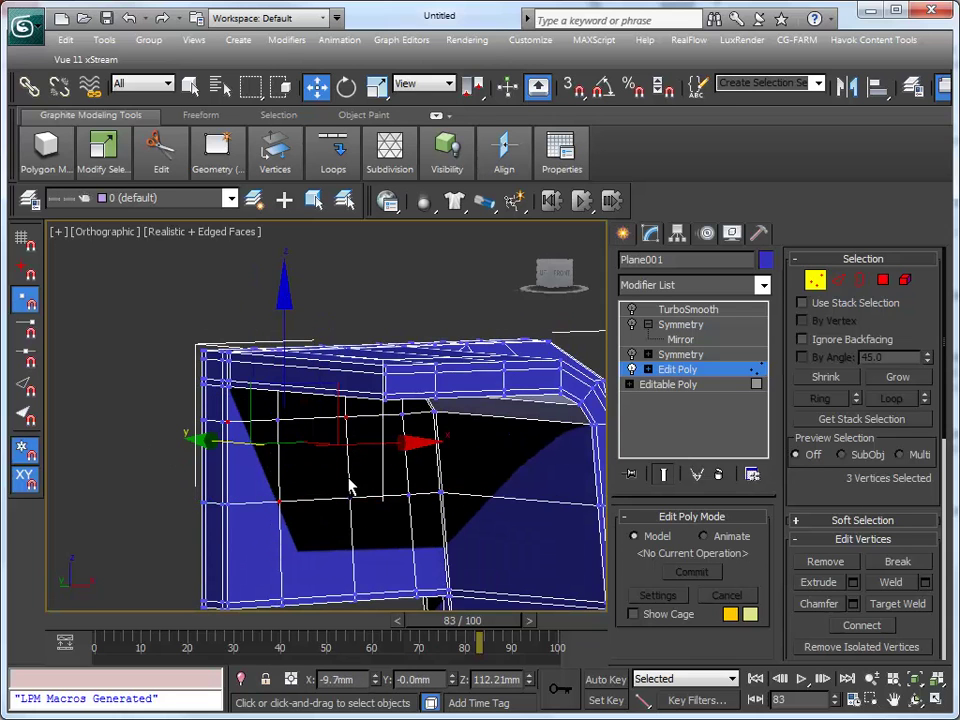
{"action": "left_click", "coordinate": [353, 592], "text": "ctrl"}
{"action": "left_click", "coordinate": [228, 600], "text": "ctrl"}
{"action": "mouse_move", "coordinate": [279, 612]}
{"action": "middle_mouse_down", "text": "alt"}
{"action": "mouse_move", "coordinate": [193, 506]}
{"action": "mouse_move", "coordinate": [471, 549]}
{"action": "mouse_move", "coordinate": [544, 498]}
{"action": "middle_mouse_up", "text": "alt"}
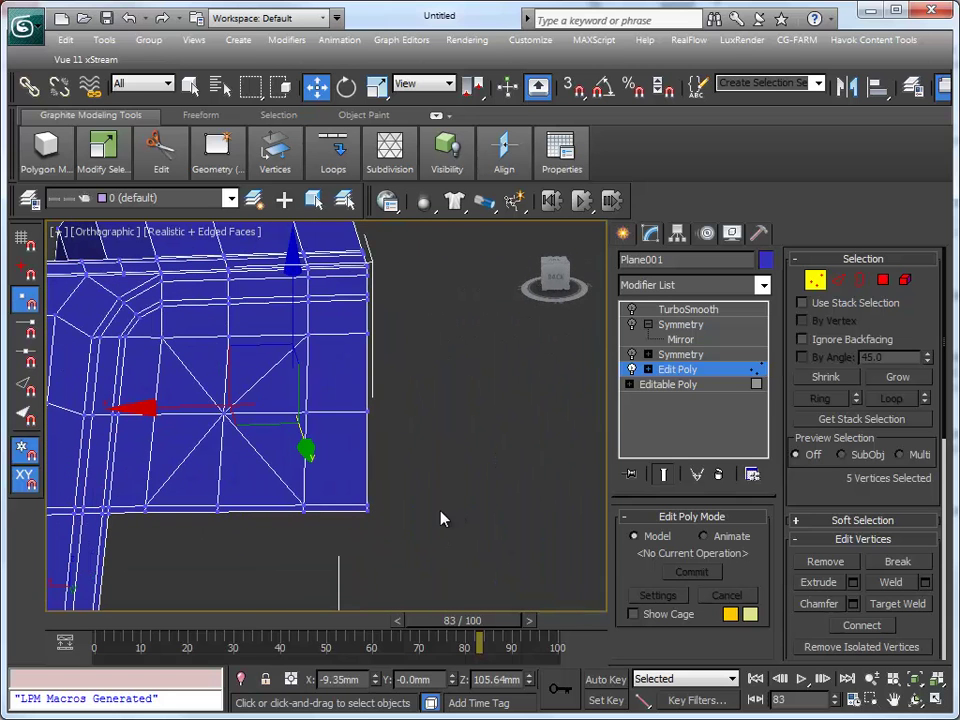
{"action": "right_click", "coordinate": [389, 566]}
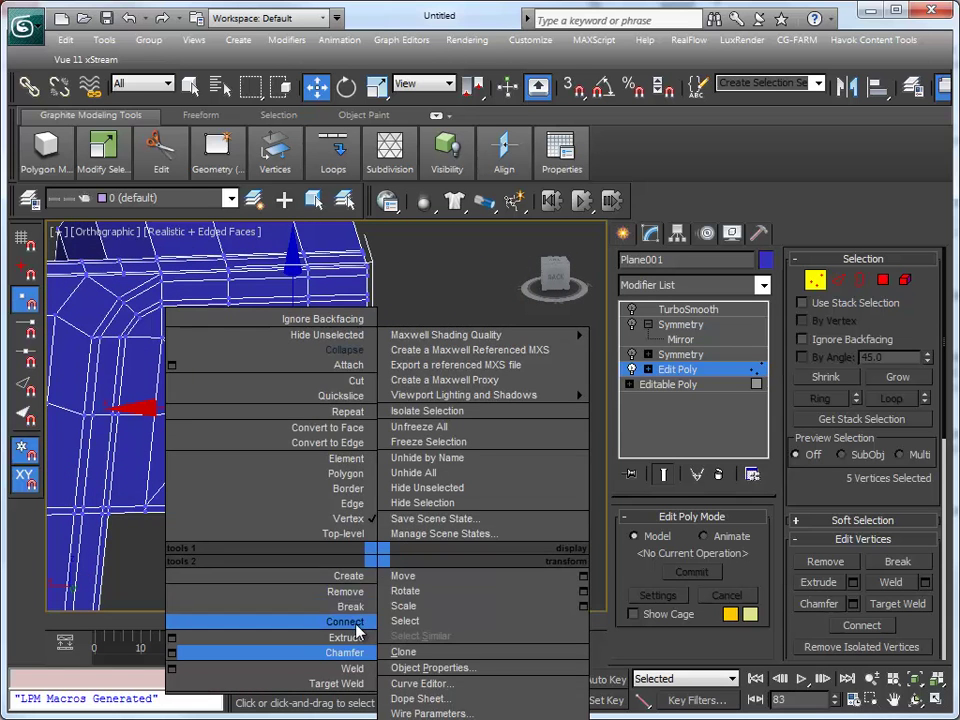
- Try selecting the centre vertex and a vertex pair, then undo
{"action": "left_click", "coordinate": [226, 414]}
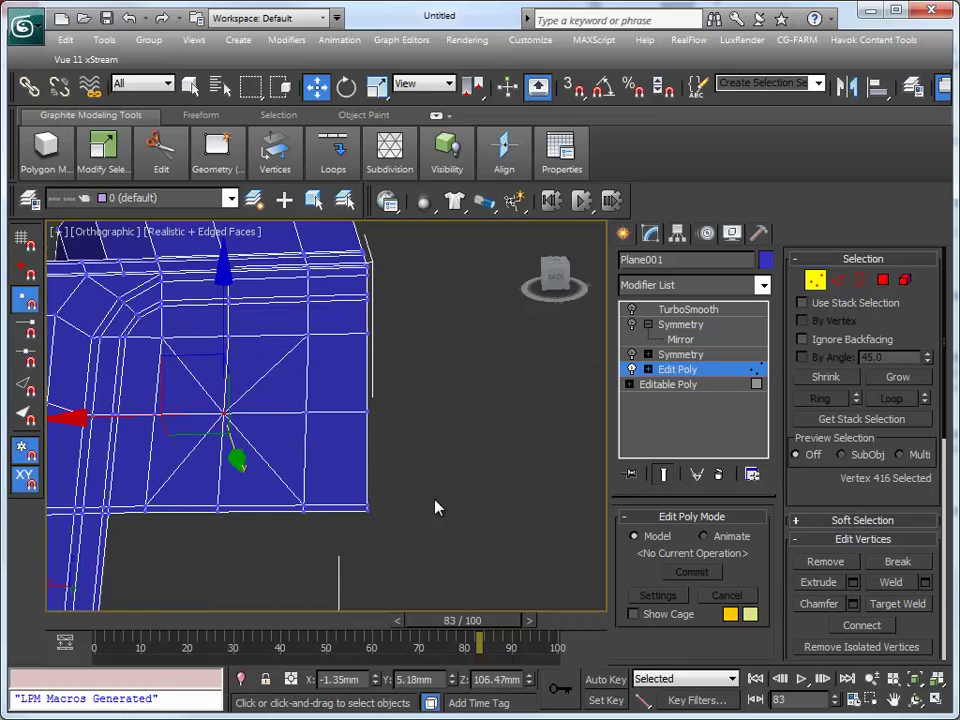
{"action": "middle_click_drag", "start_coordinate": [435, 506], "coordinate": [78, 503], "text": "alt"}
{"action": "left_click", "coordinate": [200, 503], "text": "ctrl"}
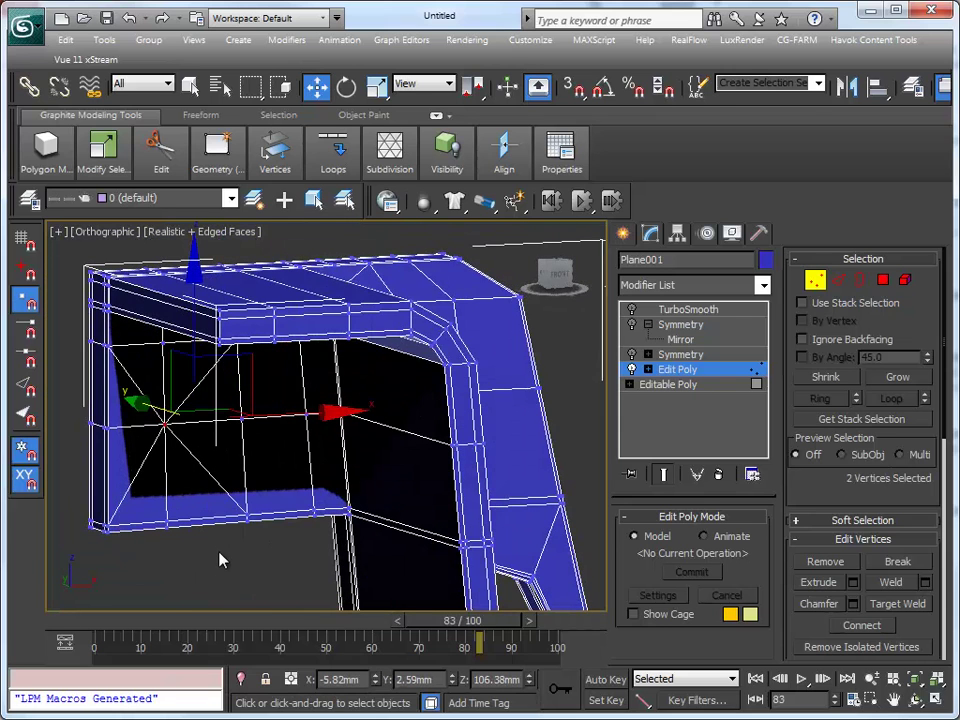
{"action": "mouse_move", "coordinate": [196, 549]}
{"action": "middle_mouse_down", "text": "alt"}
{"action": "mouse_move", "coordinate": [189, 536]}
{"action": "mouse_move", "coordinate": [431, 549]}
{"action": "mouse_move", "coordinate": [454, 540]}
{"action": "mouse_move", "coordinate": [503, 551]}
{"action": "mouse_move", "coordinate": [156, 549]}
{"action": "middle_mouse_up", "text": "alt"}
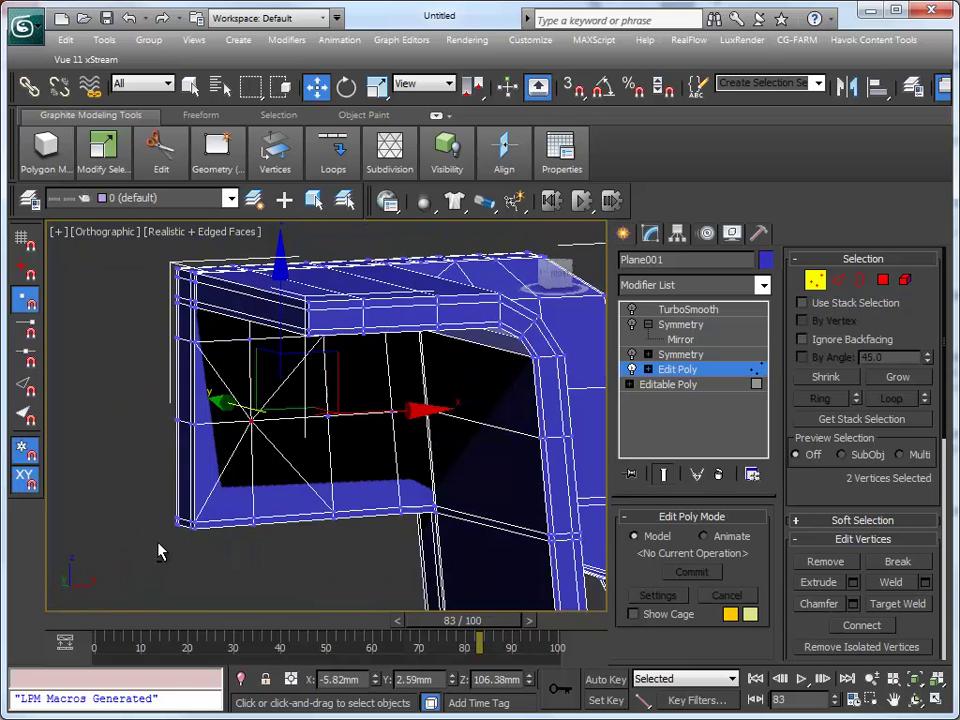
{"action": "key", "text": "ctrl+z"}
{"action": "key", "text": "ctrl+z"}
{"action": "middle_click_drag", "start_coordinate": [320, 548], "coordinate": [300, 628], "text": "alt"}
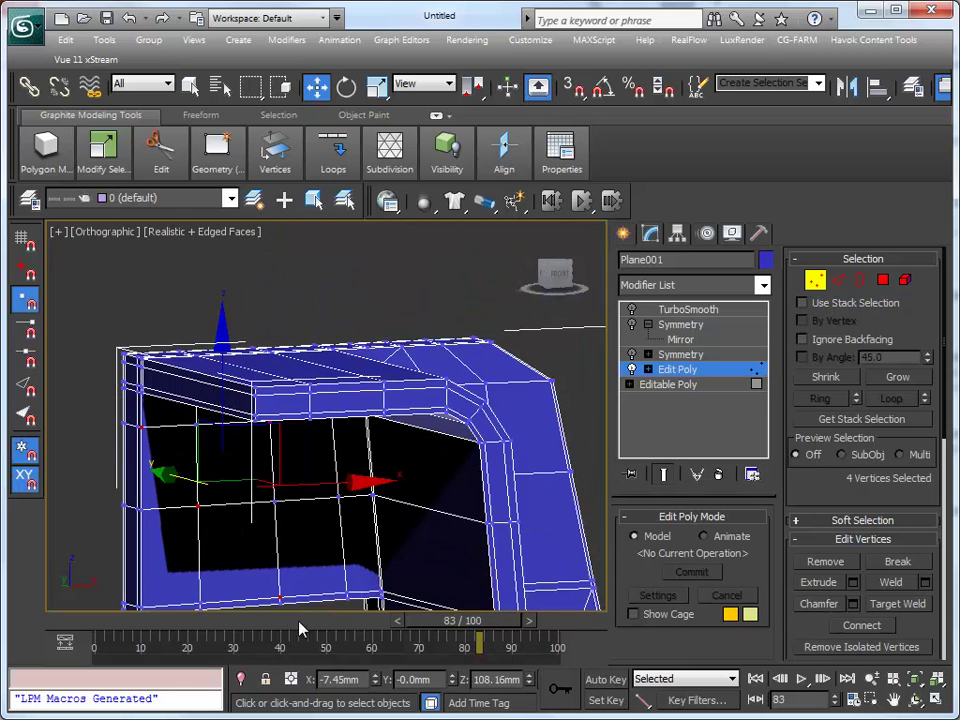
- Reselect the five vertices around the side panel's face
{"action": "left_click", "coordinate": [214, 484]}
{"action": "mouse_move", "coordinate": [214, 484]}
{"action": "middle_mouse_down", "text": "alt"}
{"action": "mouse_move", "coordinate": [522, 544]}
{"action": "mouse_move", "coordinate": [594, 536]}
{"action": "mouse_move", "coordinate": [353, 533]}
{"action": "middle_mouse_up", "text": "alt"}
{"action": "left_click", "coordinate": [199, 422], "text": "ctrl"}
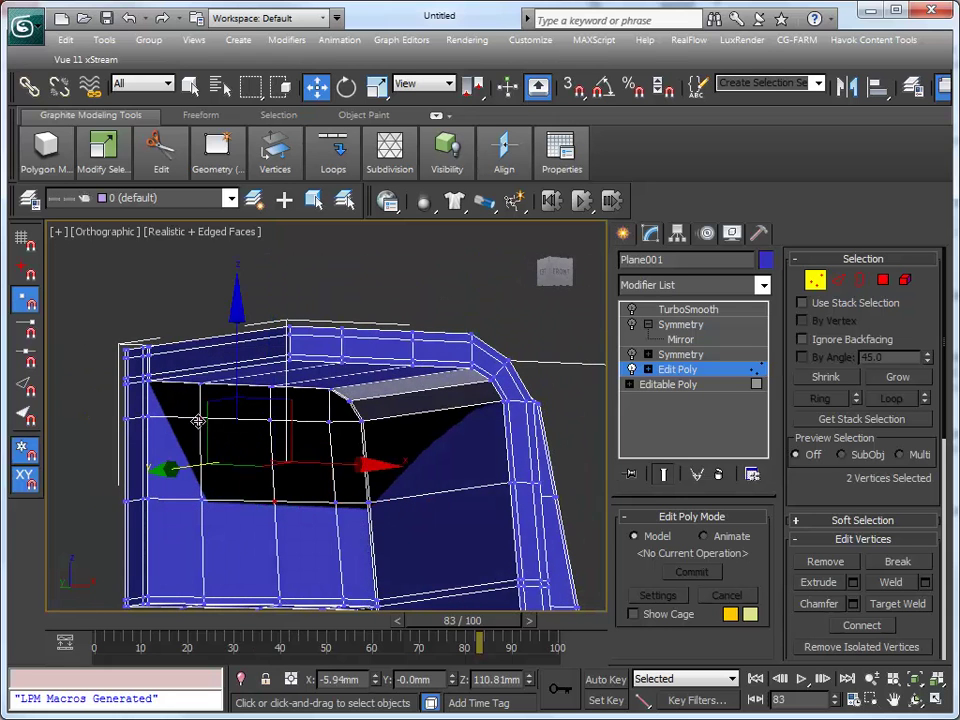
{"action": "left_click", "coordinate": [331, 443], "text": "ctrl"}
{"action": "left_click", "coordinate": [343, 600], "text": "ctrl"}
{"action": "left_click", "coordinate": [211, 603], "text": "ctrl"}
{"action": "middle_click_drag", "start_coordinate": [214, 606], "coordinate": [502, 512], "text": "alt"}
- Connect the selected vertices into a star of edges radiating from one centre point
{"action": "right_click", "coordinate": [435, 555]}
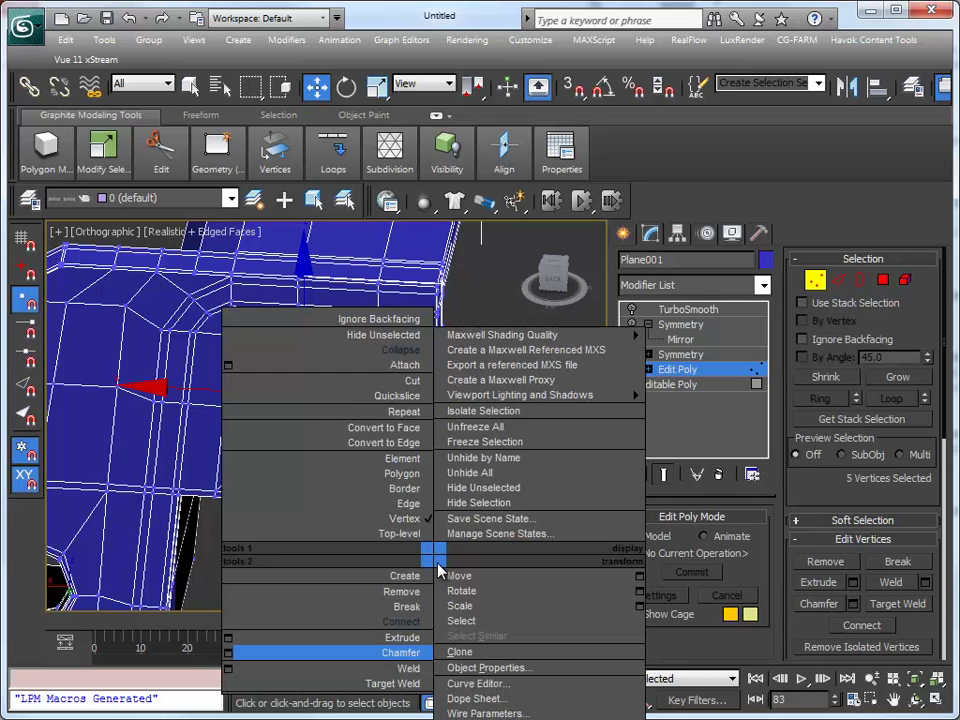
{"action": "left_click", "coordinate": [415, 627]}
{"action": "mouse_move", "coordinate": [446, 606]}
{"action": "middle_mouse_down", "text": "alt"}
{"action": "mouse_move", "coordinate": [154, 501]}
{"action": "mouse_move", "coordinate": [156, 521]}
{"action": "middle_mouse_up", "text": "alt"}
{"action": "mouse_move", "coordinate": [210, 540]}
{"action": "middle_mouse_down", "text": "alt"}
{"action": "mouse_move", "coordinate": [506, 561]}
{"action": "mouse_move", "coordinate": [410, 573]}
{"action": "middle_mouse_up", "text": "alt"}
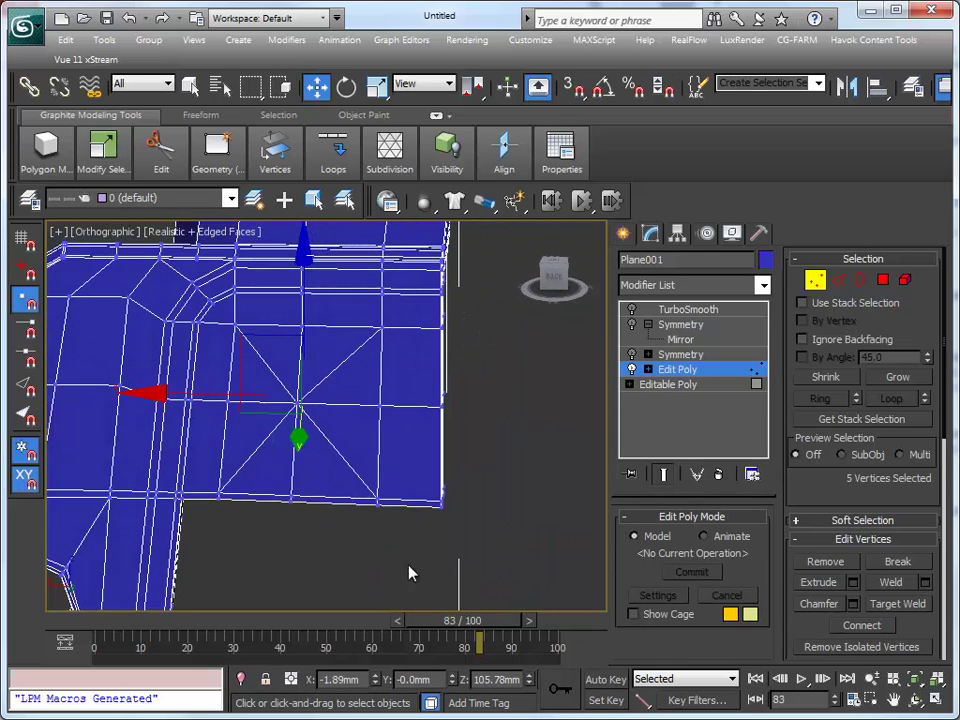
- Select the two stacked centre vertices of the star and zoom in on them
{"action": "left_click", "coordinate": [322, 443]}
{"action": "left_click", "coordinate": [296, 402]}
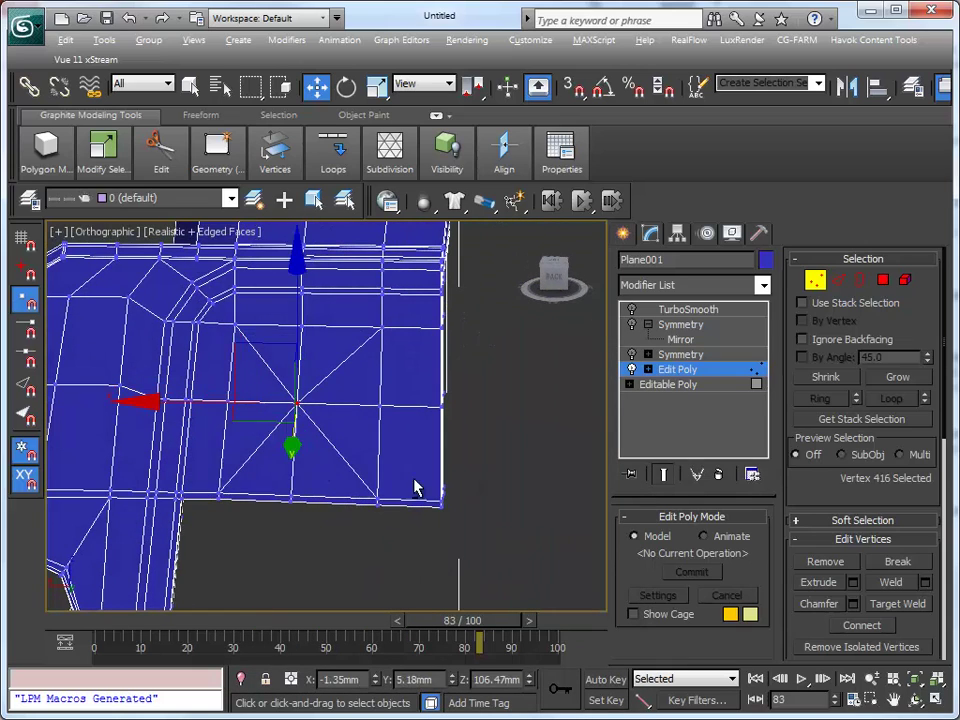
{"action": "middle_click_drag", "start_coordinate": [416, 489], "coordinate": [176, 450], "text": "alt"}
{"action": "left_click", "coordinate": [264, 484], "text": "ctrl"}
{"action": "mouse_move", "coordinate": [264, 484]}
{"action": "middle_mouse_down", "text": "alt"}
{"action": "mouse_move", "coordinate": [465, 540]}
{"action": "mouse_move", "coordinate": [372, 578]}
{"action": "mouse_move", "coordinate": [386, 611]}
{"action": "mouse_move", "coordinate": [456, 525]}
{"action": "mouse_move", "coordinate": [478, 514]}
{"action": "middle_mouse_up", "text": "alt"}
{"action": "scroll", "coordinate": [392, 531], "scroll_direction": "up", "scroll_amount": 2}
{"action": "scroll", "coordinate": [376, 625], "scroll_direction": "up", "scroll_amount": 2}
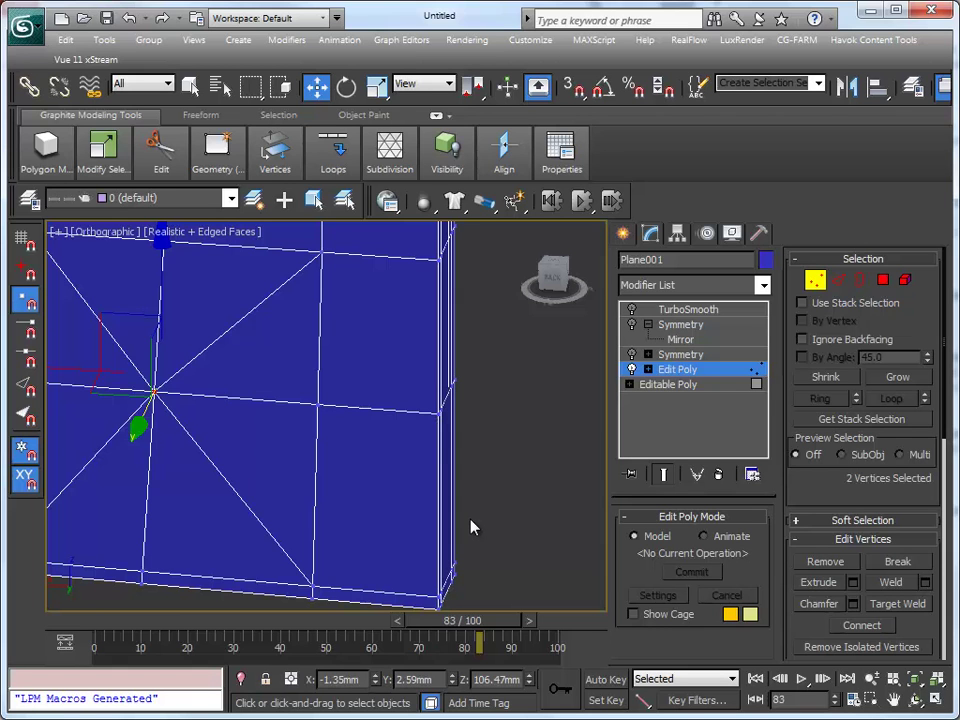
- Weld the two stacked centre vertices, then chamfer the merged vertex into an octagon
{"action": "right_click", "coordinate": [376, 497]}
{"action": "left_click", "coordinate": [343, 594]}
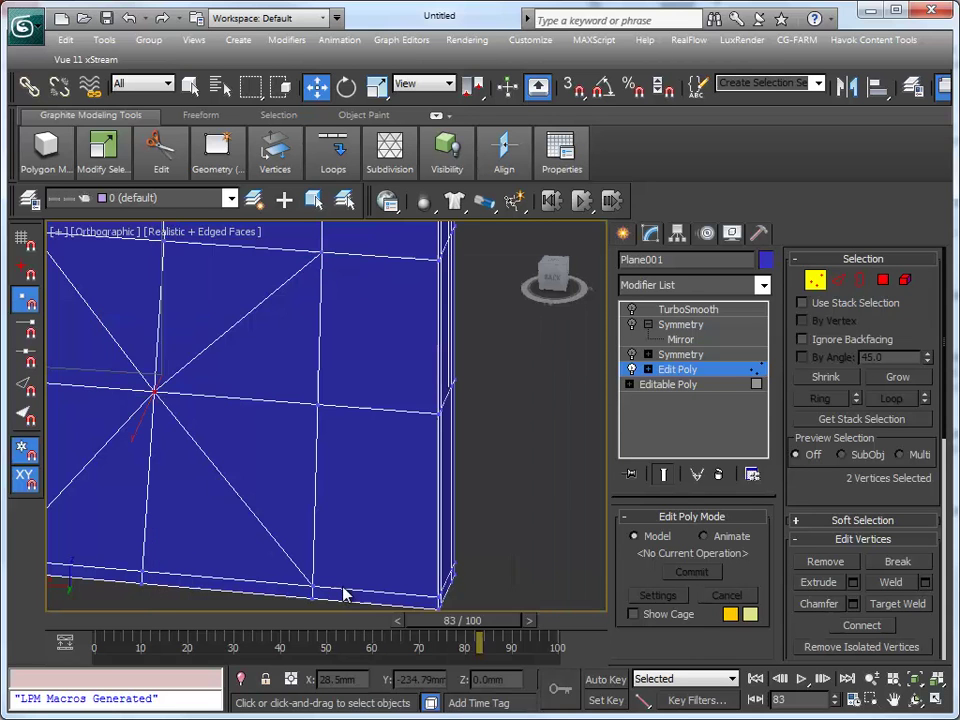
{"action": "left_click", "coordinate": [183, 408]}
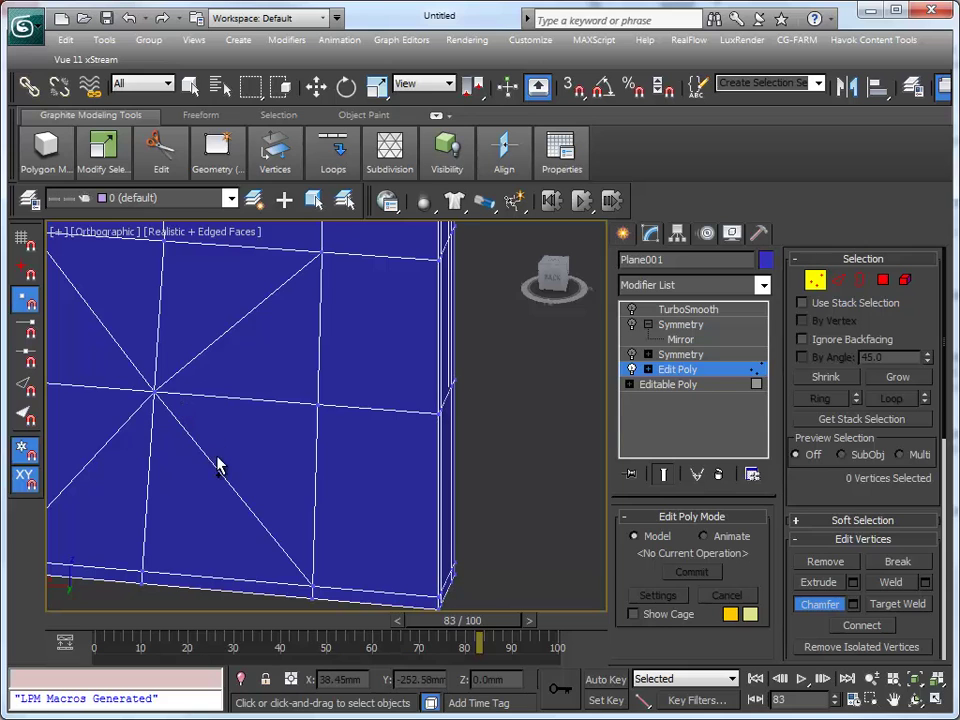
{"action": "left_click_drag", "start_coordinate": [153, 393], "coordinate": [189, 279]}
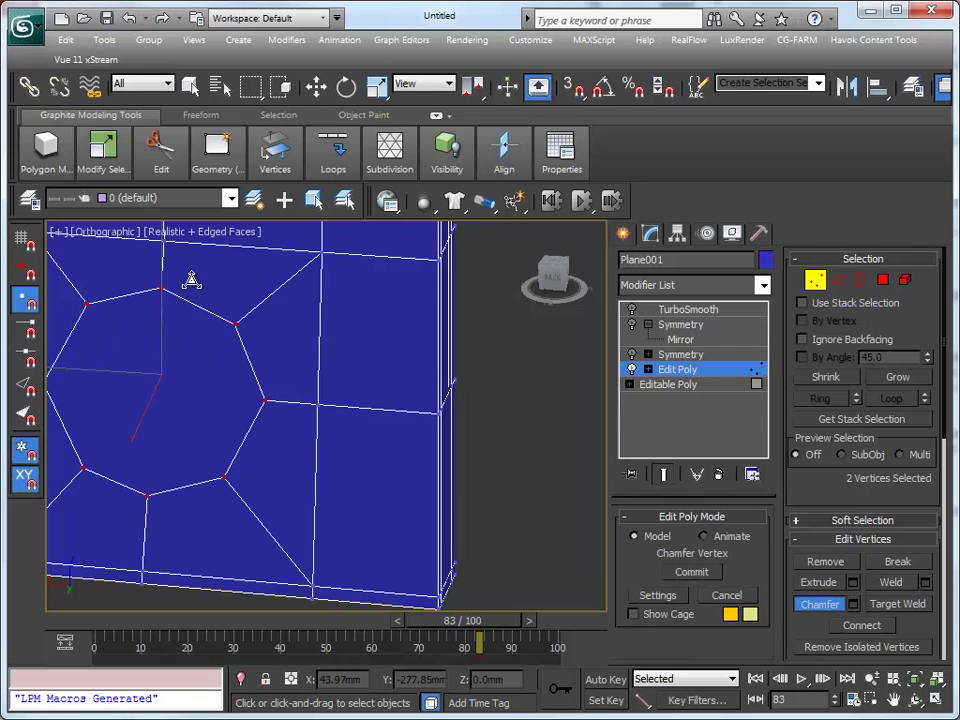
{"action": "scroll", "coordinate": [253, 426], "scroll_direction": "up", "scroll_amount": 2}
{"action": "scroll", "coordinate": [400, 450], "scroll_direction": "up", "scroll_amount": 1}
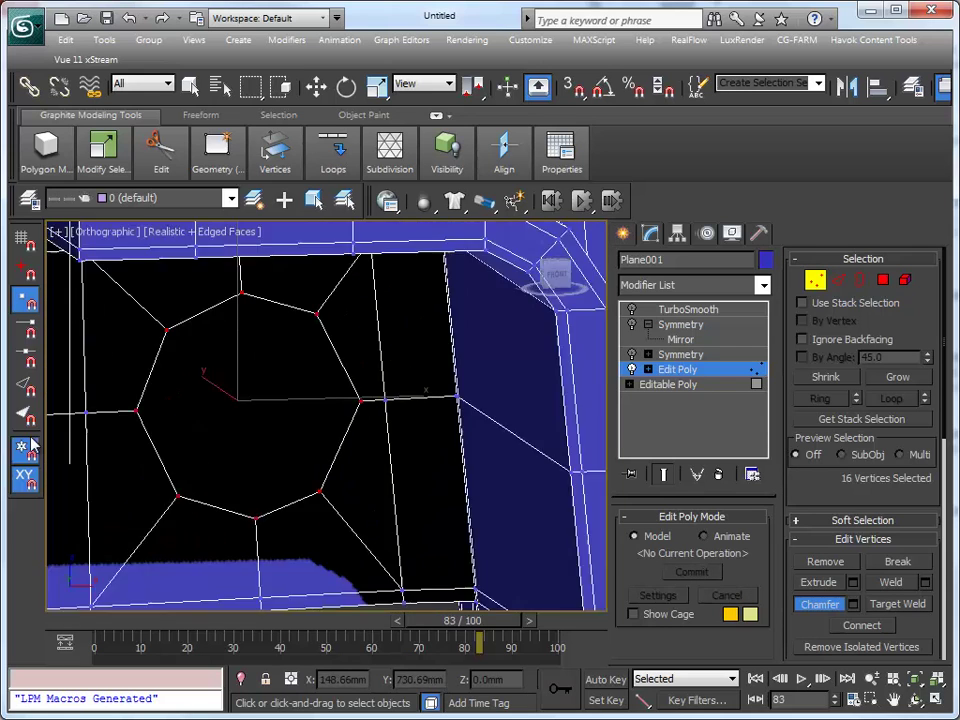
{"action": "middle_click_drag", "start_coordinate": [372, 455], "coordinate": [358, 463], "text": "alt"}
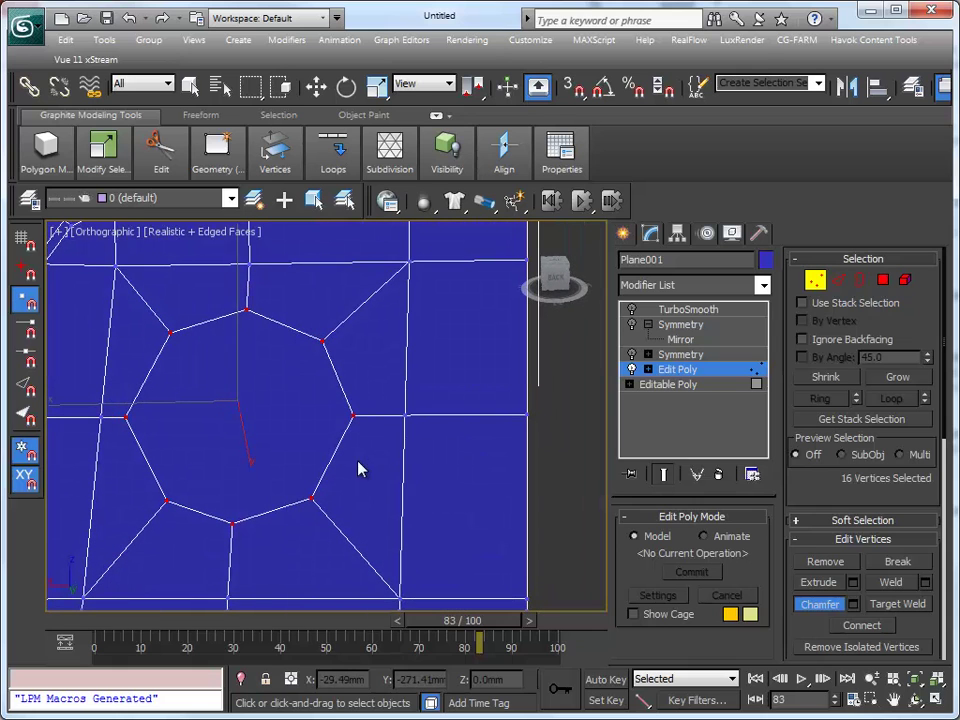
{"action": "left_click", "coordinate": [884, 283]}
- Bridge the front and back octagon faces into a tunnel through the panel
{"action": "left_click", "coordinate": [313, 433]}
{"action": "key", "text": "w"}
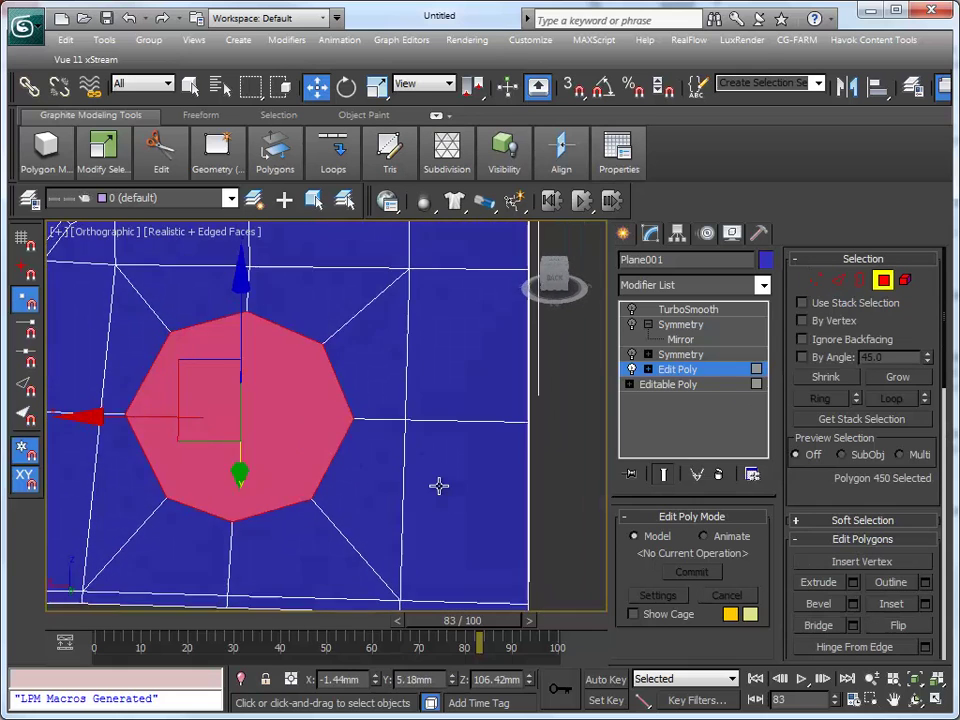
{"action": "middle_click_drag", "start_coordinate": [439, 484], "coordinate": [253, 482], "text": "alt"}
{"action": "left_click", "coordinate": [318, 482], "text": "ctrl"}
{"action": "mouse_move", "coordinate": [318, 482]}
{"action": "middle_mouse_down", "text": "alt"}
{"action": "mouse_move", "coordinate": [343, 542]}
{"action": "mouse_move", "coordinate": [521, 549]}
{"action": "mouse_move", "coordinate": [504, 514]}
{"action": "middle_mouse_up", "text": "alt"}
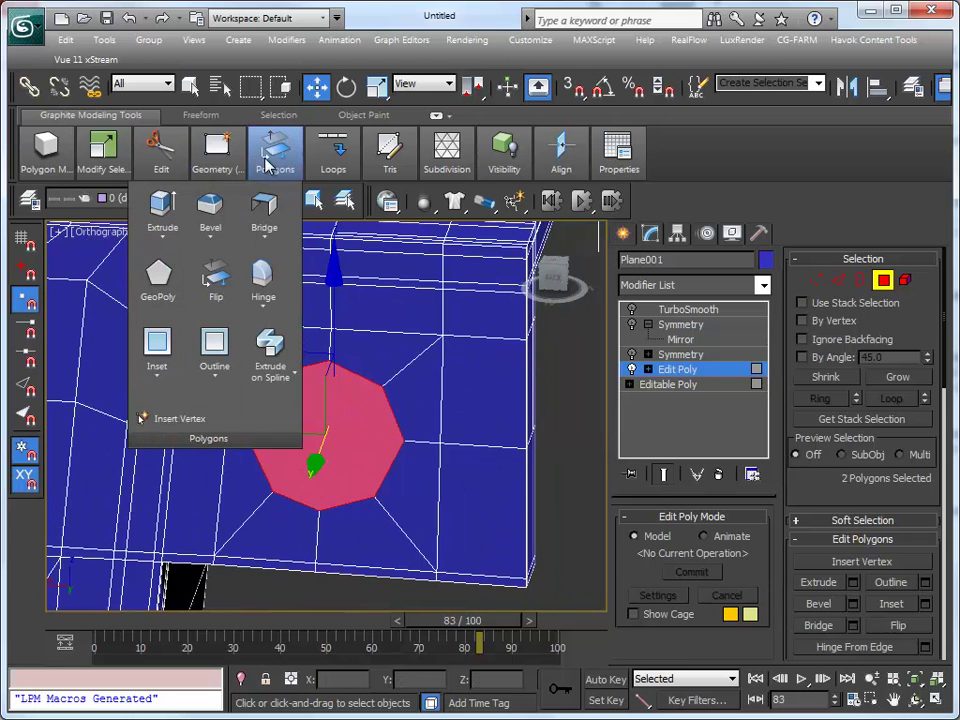
{"action": "left_click", "coordinate": [266, 222]}
- Turn both holes toward the camera and display the Symmetry modifier's settings
{"action": "left_click", "coordinate": [505, 530]}
{"action": "mouse_move", "coordinate": [514, 540]}
{"action": "middle_mouse_down", "text": "alt"}
{"action": "mouse_move", "coordinate": [491, 544]}
{"action": "mouse_move", "coordinate": [630, 415]}
{"action": "middle_mouse_up", "text": "alt"}
{"action": "middle_click_drag", "start_coordinate": [512, 493], "coordinate": [358, 537], "text": "alt"}
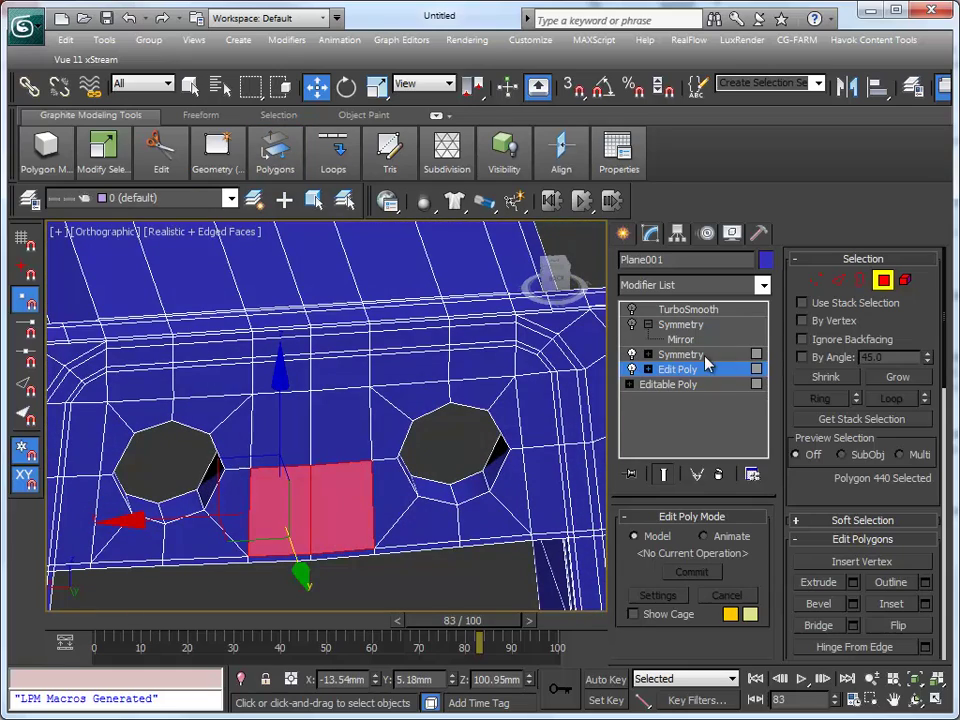
{"action": "left_click", "coordinate": [704, 355]}
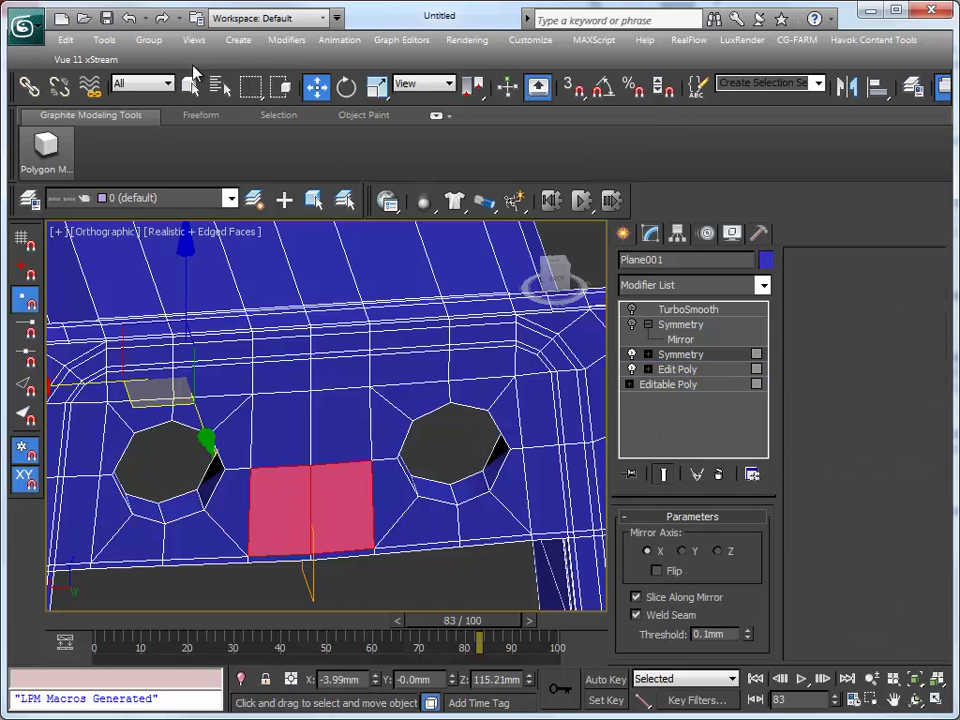
- Add a new Edit Poly modifier on top of the stack
{"action": "left_click", "coordinate": [283, 45]}
{"action": "mouse_move", "coordinate": [330, 112]}
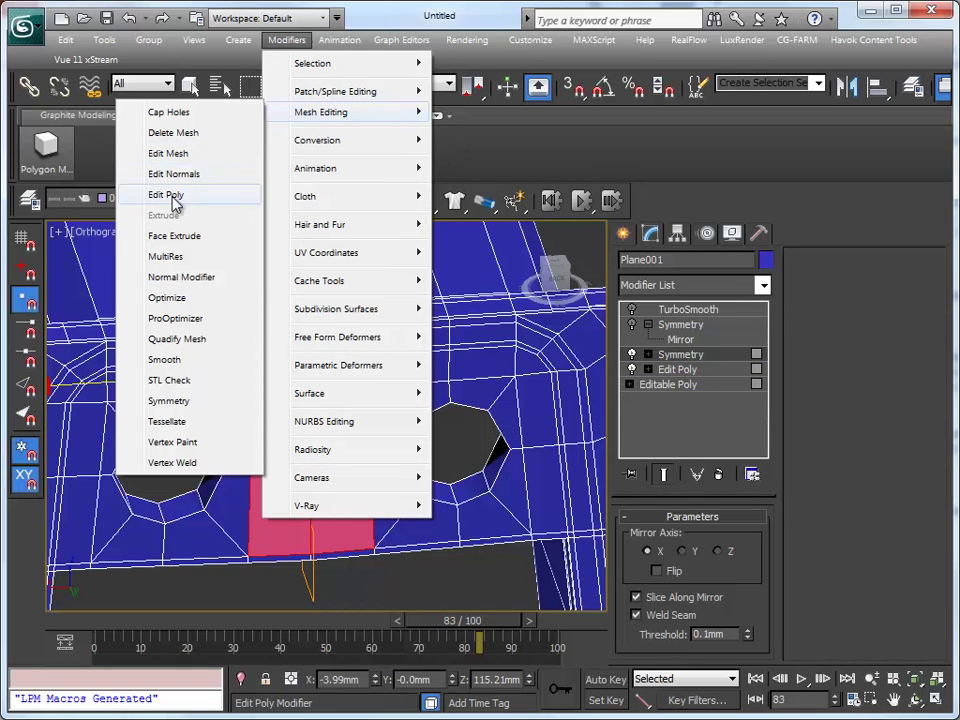
{"action": "left_click", "coordinate": [170, 195]}
{"action": "scroll", "coordinate": [310, 415], "scroll_direction": "up", "scroll_amount": 2}
{"action": "scroll", "coordinate": [310, 400], "scroll_direction": "up", "scroll_amount": 3}
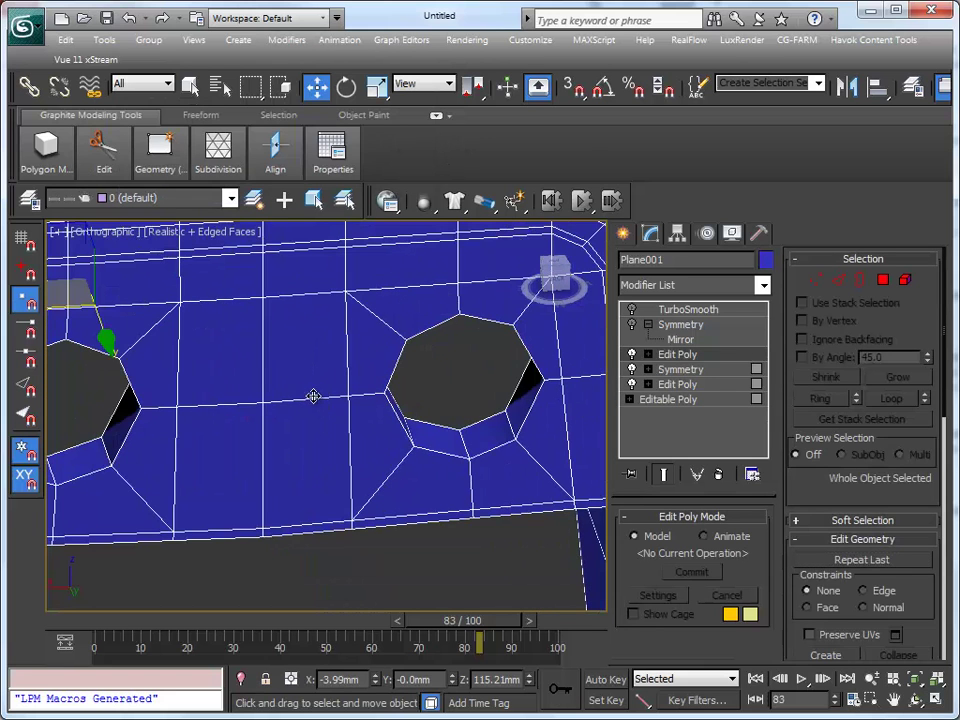
- Connect four vertices beside the hole with new edges
{"action": "left_click", "coordinate": [818, 283]}
{"action": "left_click", "coordinate": [263, 409]}
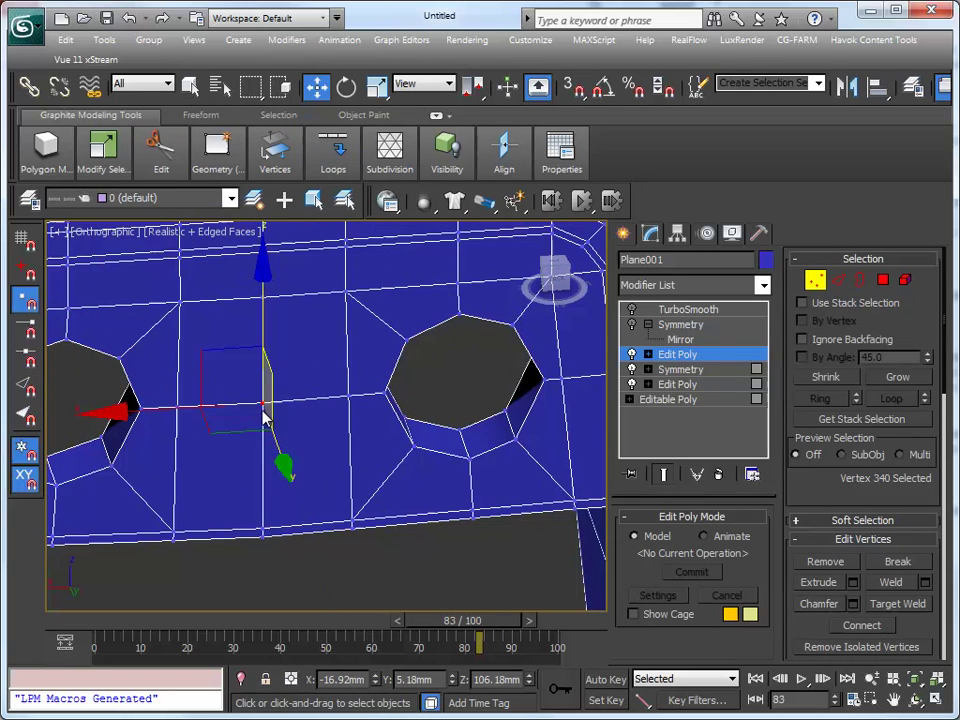
{"action": "left_click", "coordinate": [180, 301], "text": "ctrl"}
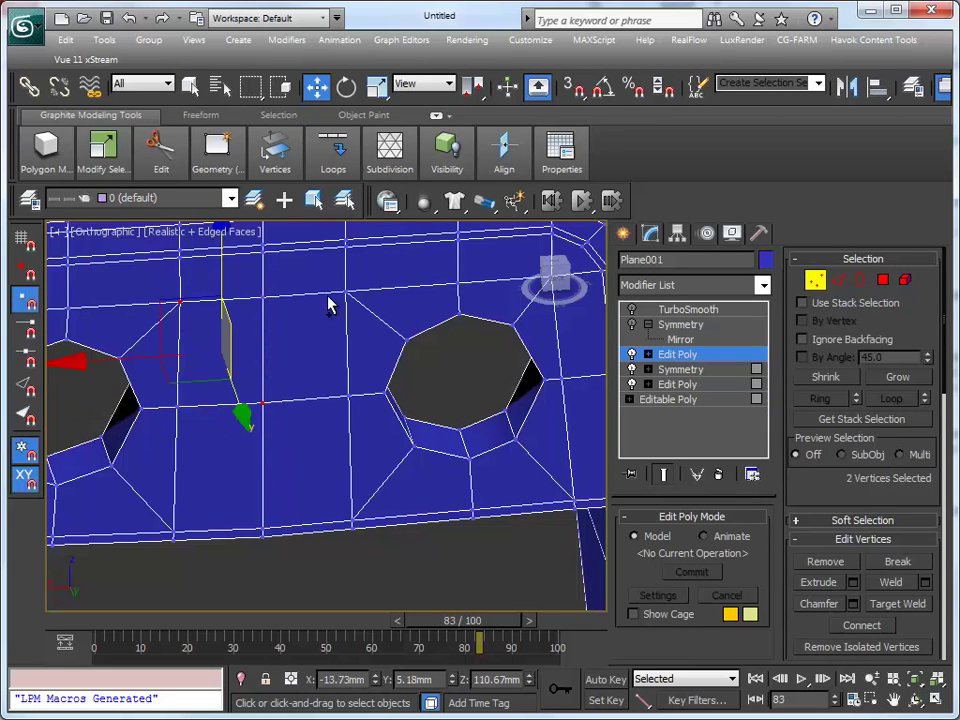
{"action": "left_click", "coordinate": [173, 530], "text": "ctrl"}
{"action": "left_click", "coordinate": [349, 519], "text": "ctrl"}
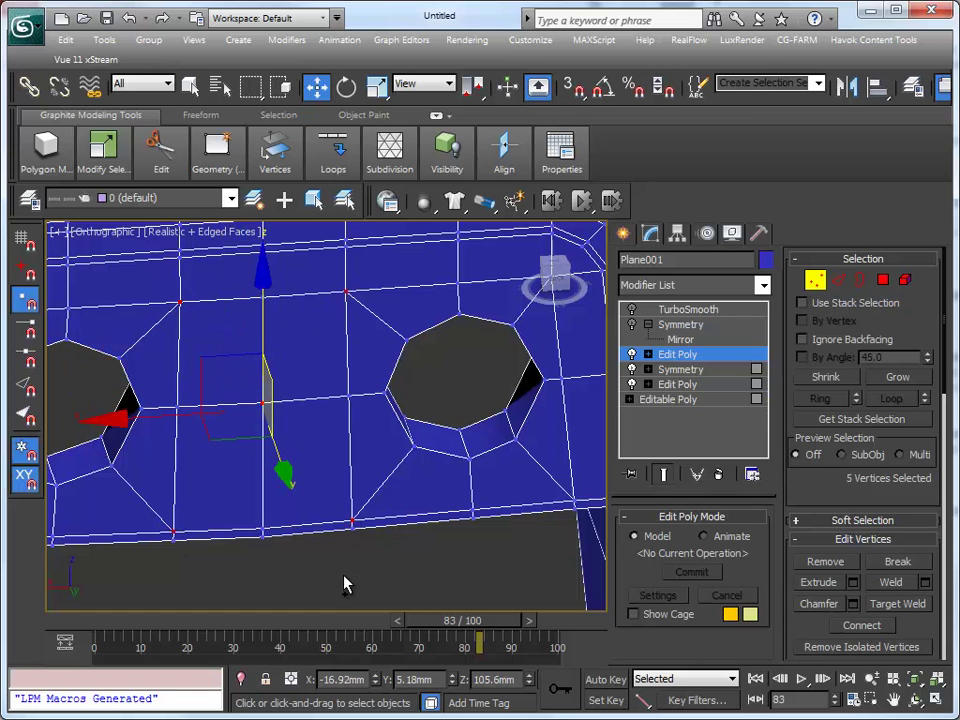
{"action": "right_click", "coordinate": [324, 565]}
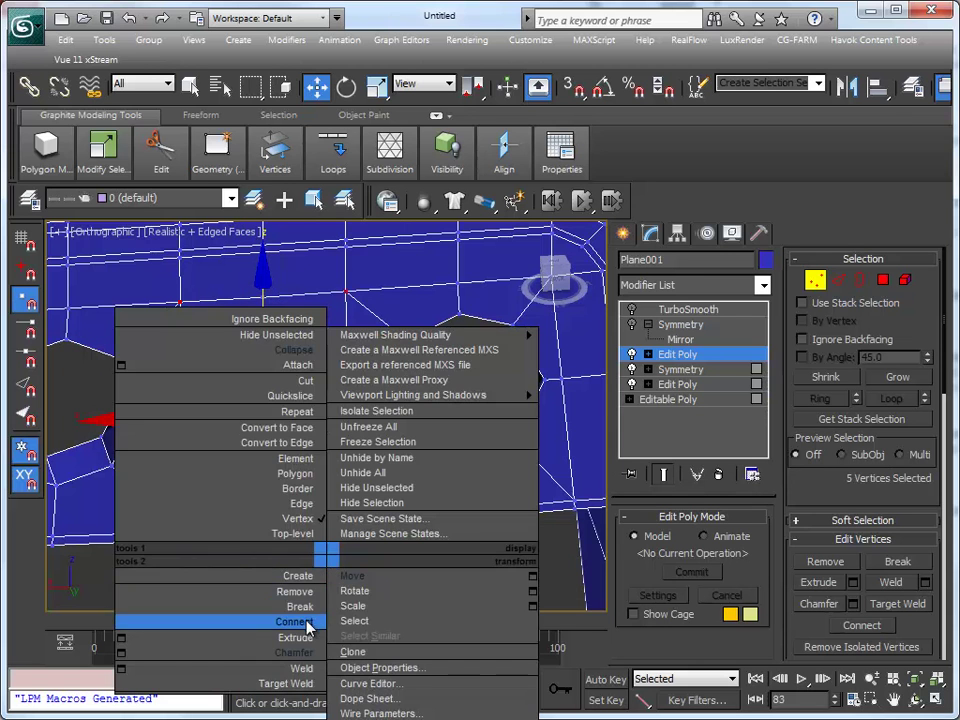
{"action": "left_click", "coordinate": [231, 624]}
- Connect five vertices between the holes into diagonal edges meeting at a central vertex
{"action": "middle_click_drag", "start_coordinate": [360, 590], "coordinate": [232, 365], "text": "alt"}
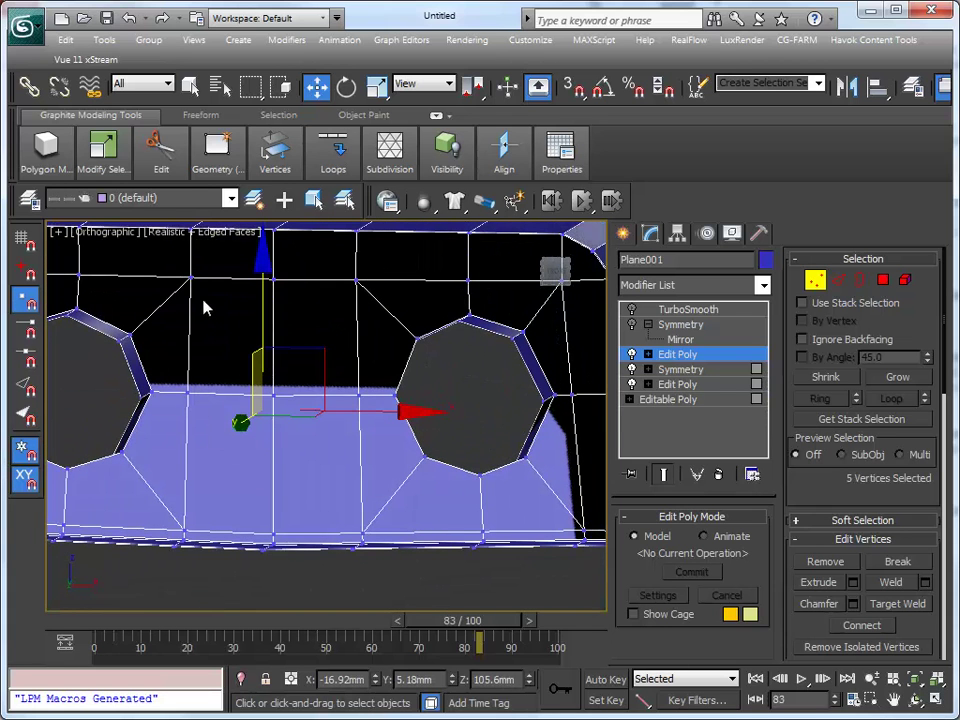
{"action": "left_click", "coordinate": [191, 277]}
{"action": "left_click", "coordinate": [357, 277], "text": "ctrl"}
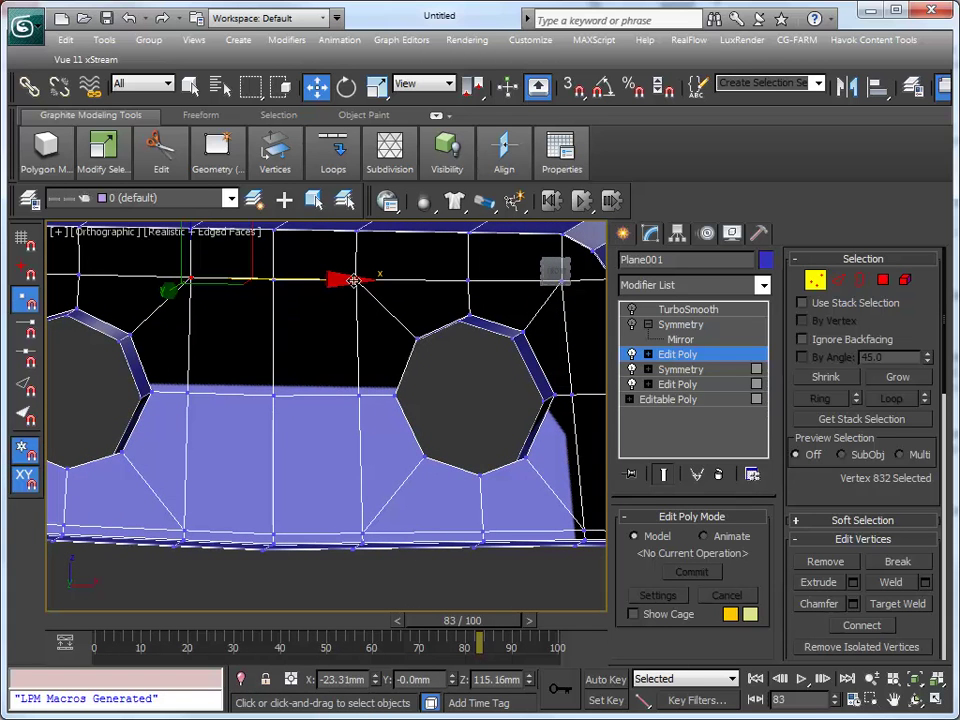
{"action": "left_click", "coordinate": [276, 399], "text": "ctrl"}
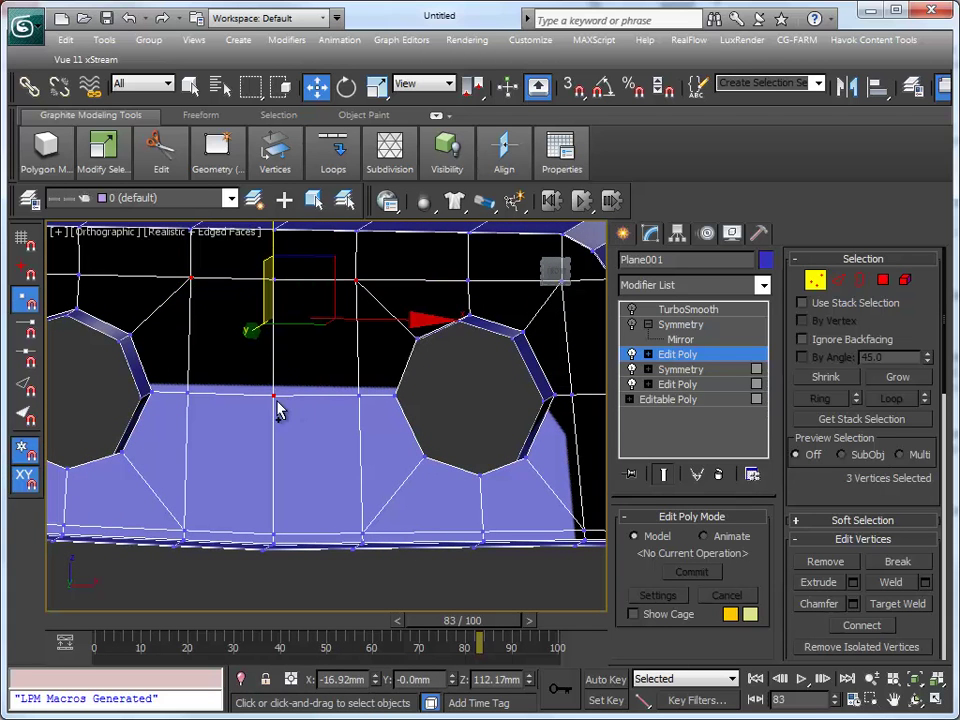
{"action": "left_click", "coordinate": [185, 527], "text": "ctrl"}
{"action": "left_click", "coordinate": [361, 533], "text": "ctrl"}
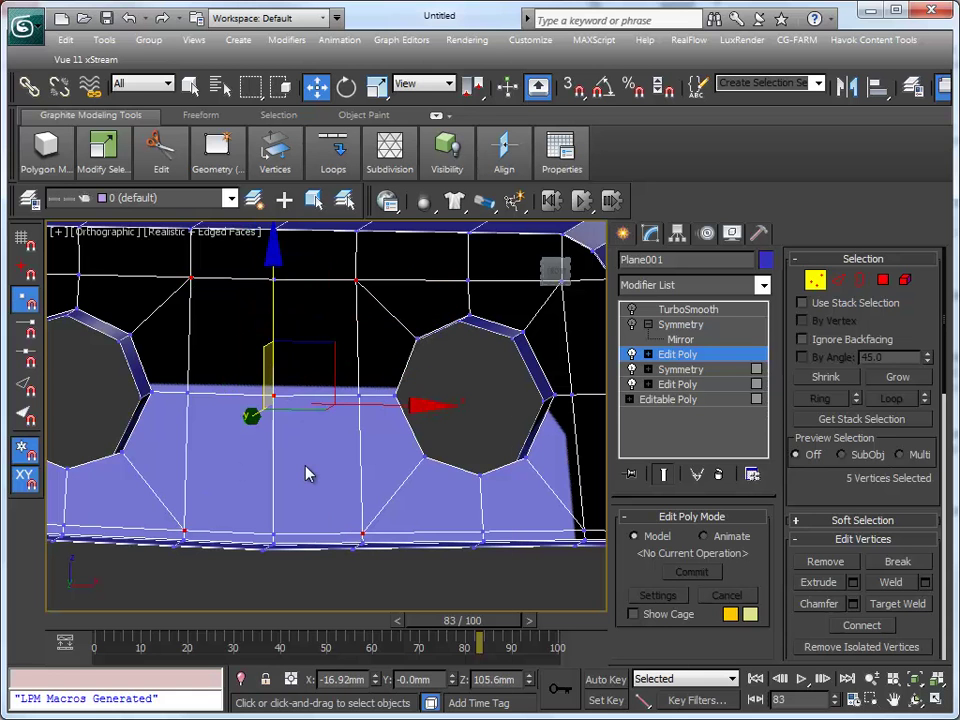
{"action": "right_click", "coordinate": [300, 471]}
{"action": "left_click", "coordinate": [262, 541]}
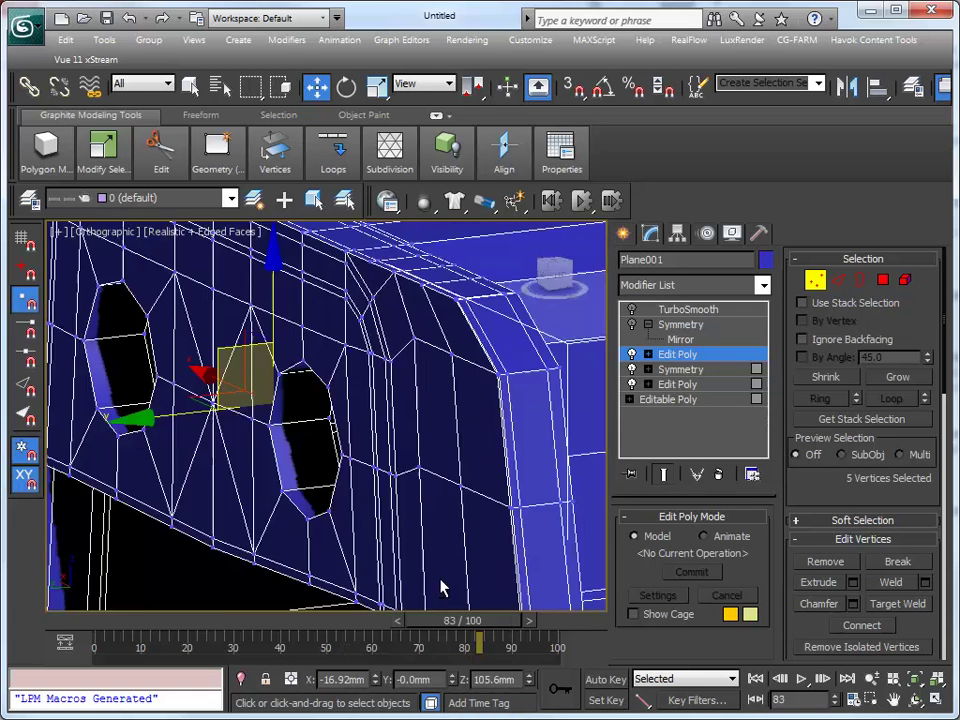
{"action": "right_click", "coordinate": [386, 557]}
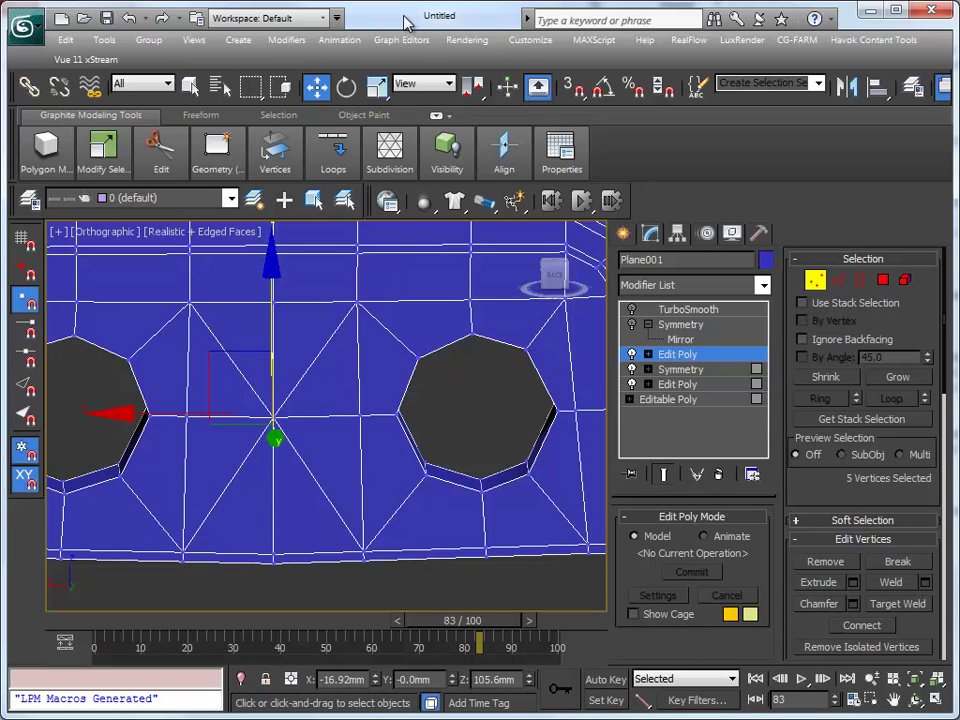
- Switch to a straight front view centred on the area between the holes
{"action": "scroll", "coordinate": [340, 447], "scroll_direction": "up", "scroll_amount": 2}
{"action": "scroll", "coordinate": [397, 463], "scroll_direction": "up", "scroll_amount": 2}
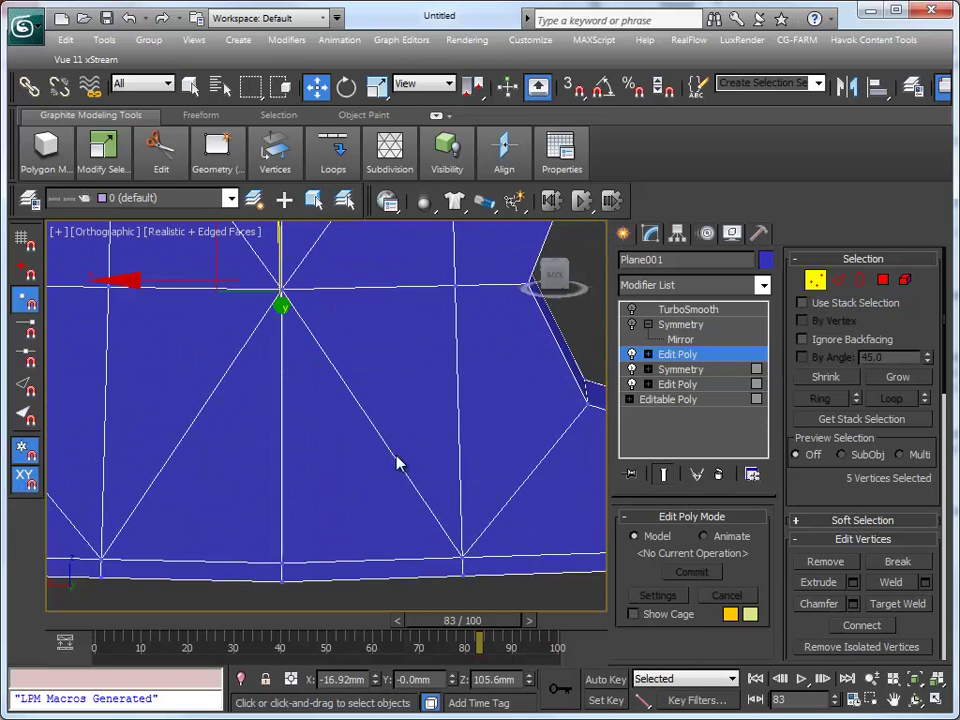
{"action": "left_click", "coordinate": [410, 605]}
{"action": "middle_click_drag", "start_coordinate": [370, 546], "coordinate": [292, 526]}
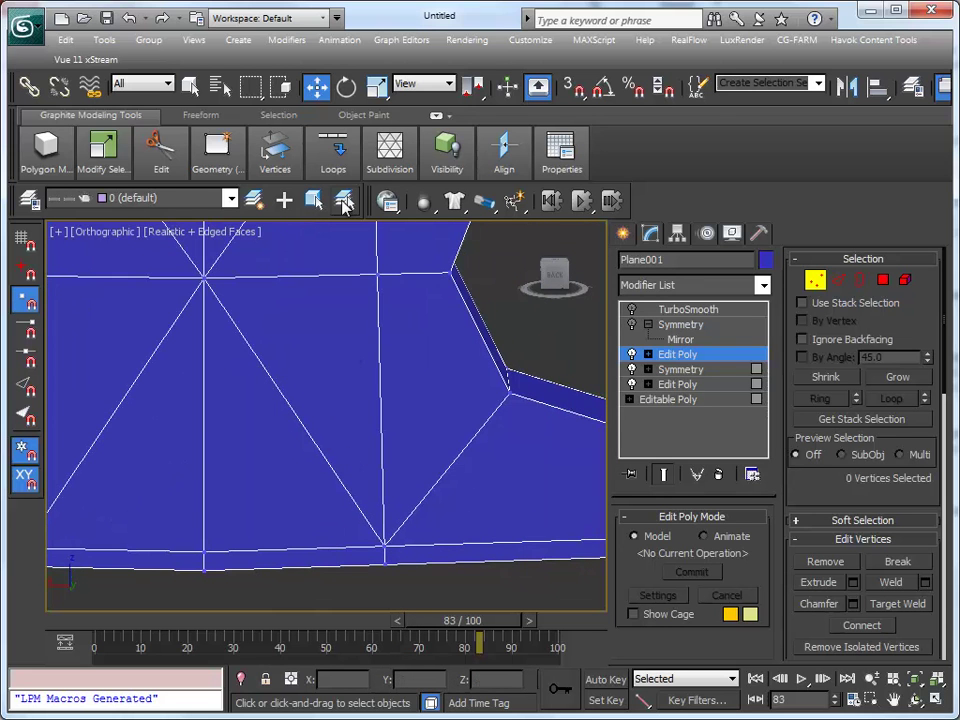
{"action": "key", "text": "f"}
{"action": "middle_click_drag", "start_coordinate": [414, 429], "coordinate": [356, 547]}
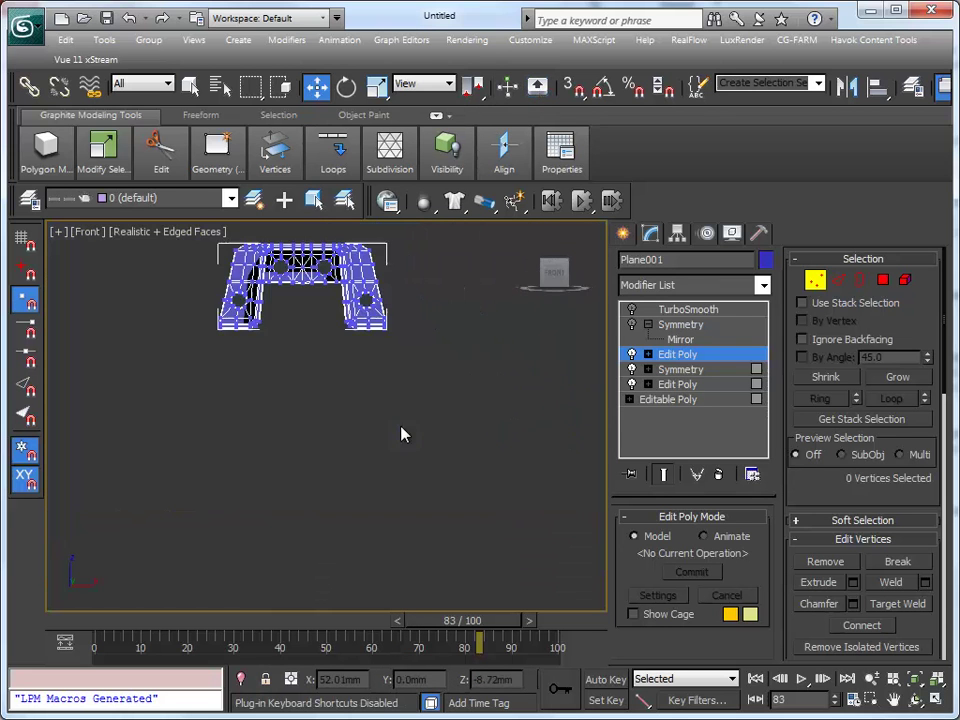
{"action": "scroll", "coordinate": [356, 482], "scroll_direction": "up", "scroll_amount": 3}
{"action": "scroll", "coordinate": [311, 369], "scroll_direction": "up", "scroll_amount": 3}
{"action": "scroll", "coordinate": [343, 459], "scroll_direction": "up", "scroll_amount": 2}
{"action": "mouse_move", "coordinate": [343, 459]}
{"action": "middle_mouse_down"}
{"action": "mouse_move", "coordinate": [467, 513]}
{"action": "mouse_move", "coordinate": [505, 515]}
{"action": "middle_mouse_up"}
- Chamfer the centre vertex between the holes into a small octagonal ring
{"action": "left_click_drag", "start_coordinate": [268, 375], "coordinate": [306, 461]}
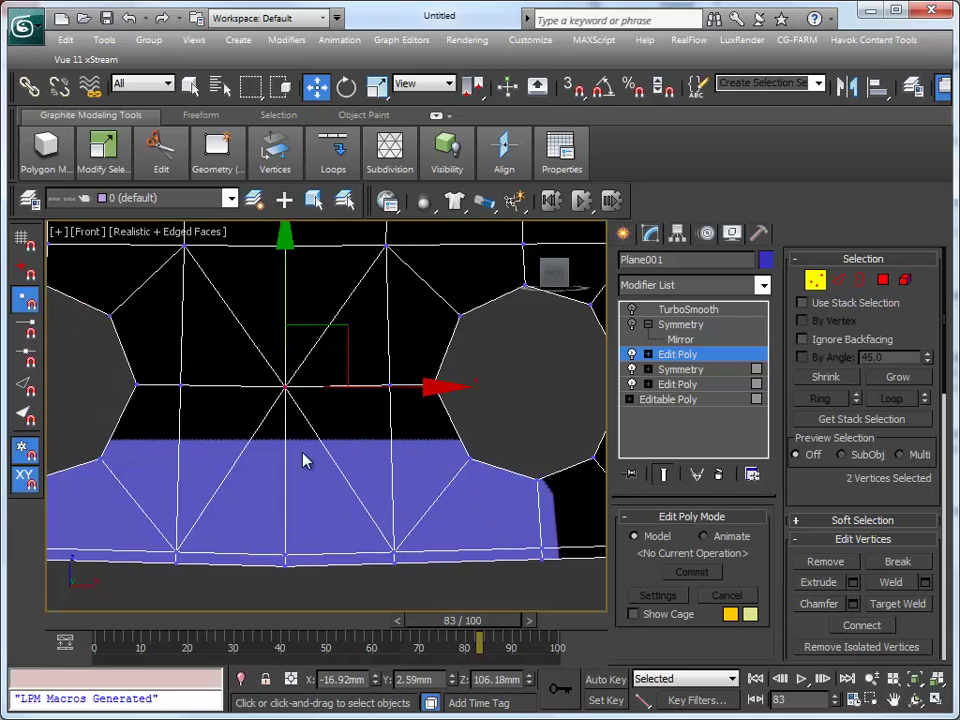
{"action": "right_click", "coordinate": [304, 450]}
{"action": "left_click", "coordinate": [285, 540]}
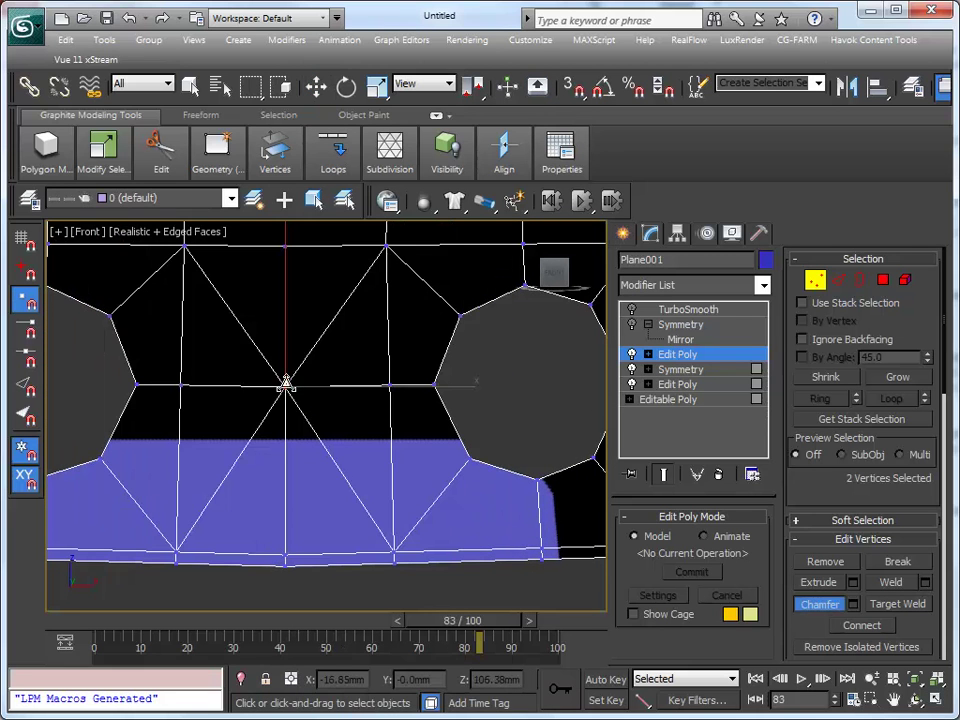
{"action": "left_click_drag", "start_coordinate": [285, 383], "coordinate": [318, 288]}
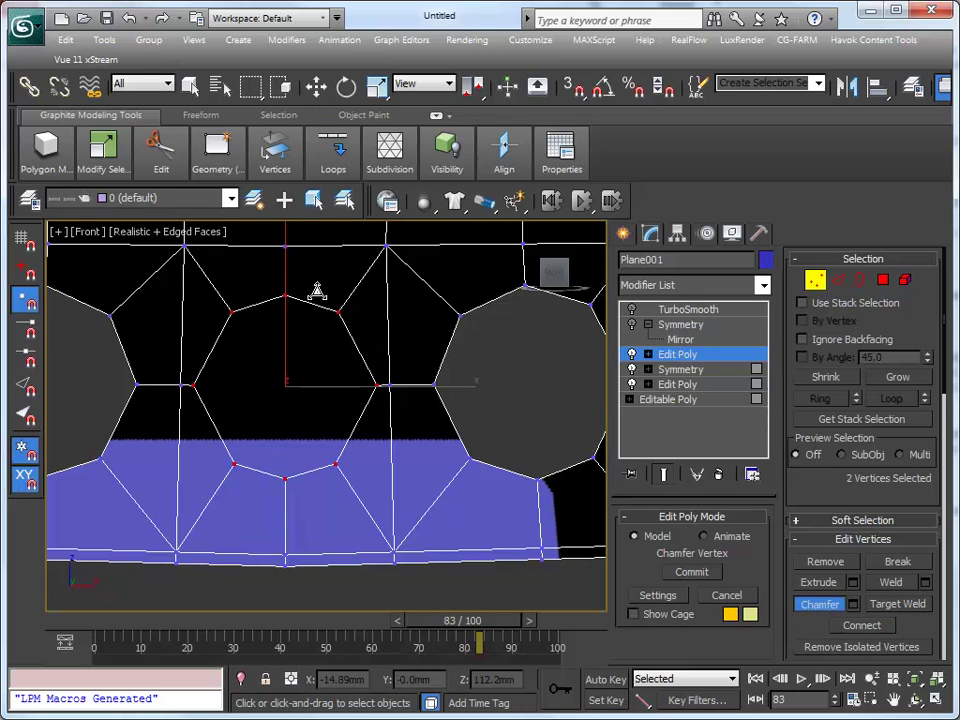
{"action": "left_click_drag", "start_coordinate": [318, 288], "coordinate": [316, 289]}
- Select the new octagon face and apply an operation from the polygon list
{"action": "left_click", "coordinate": [884, 281]}
{"action": "key", "text": "w"}
{"action": "left_click", "coordinate": [326, 398]}
{"action": "mouse_move", "coordinate": [326, 398]}
{"action": "middle_mouse_down", "text": "alt"}
{"action": "mouse_move", "coordinate": [520, 583]}
{"action": "mouse_move", "coordinate": [600, 545]}
{"action": "middle_mouse_up", "text": "alt"}
{"action": "left_click", "coordinate": [300, 435]}
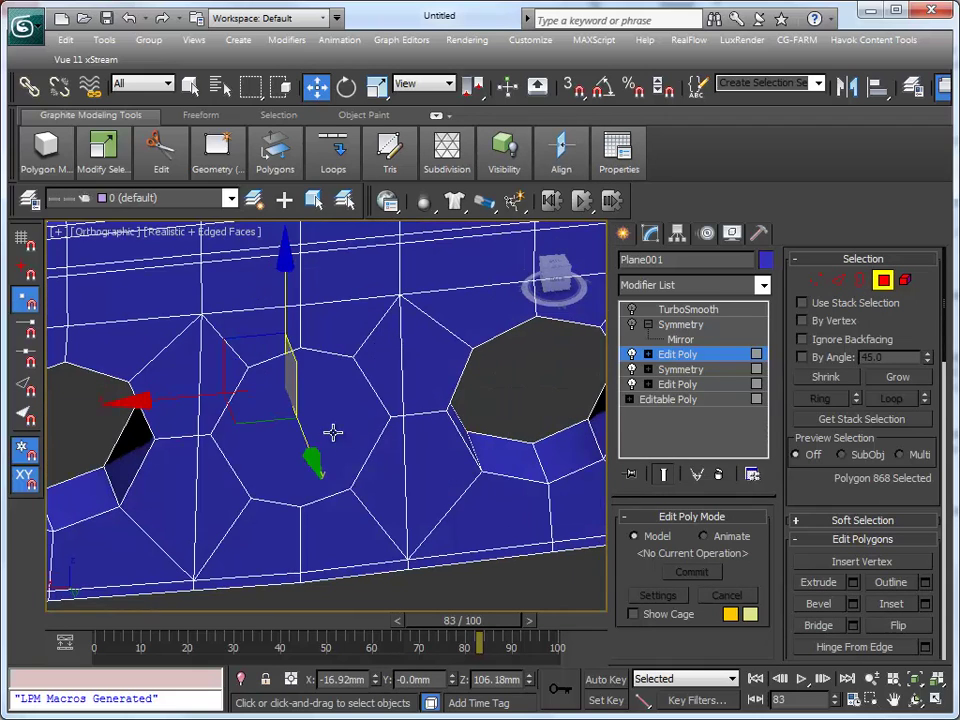
{"action": "left_click", "coordinate": [345, 440], "text": "ctrl"}
{"action": "left_click", "coordinate": [274, 150]}
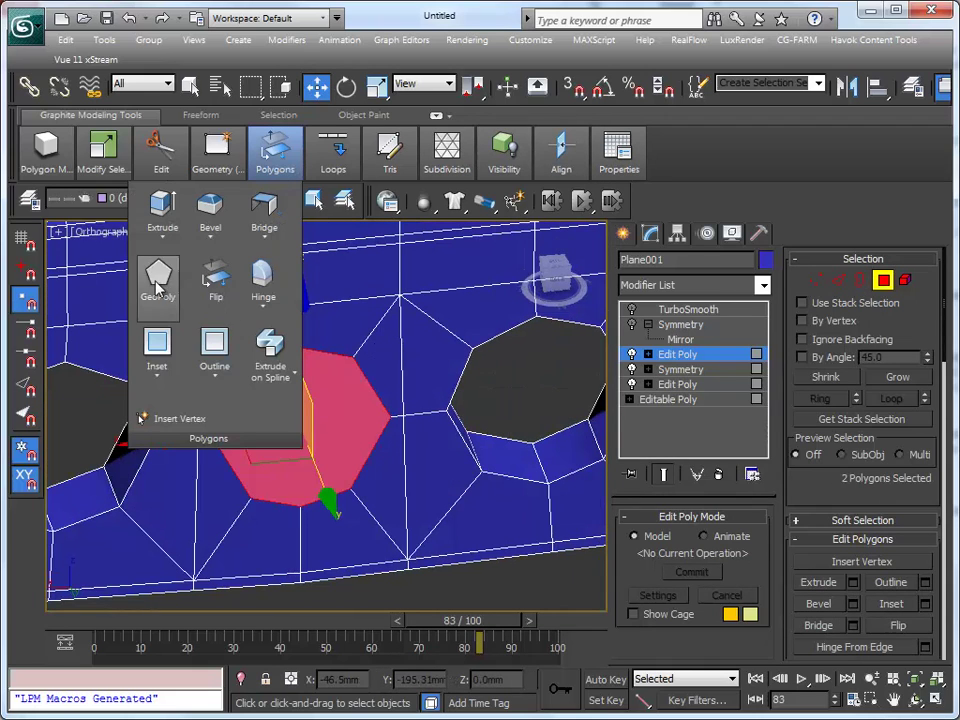
- Frame the octagon in front view and scale it up to hole size
{"action": "mouse_move", "coordinate": [404, 527]}
{"action": "middle_mouse_down", "text": "alt"}
{"action": "mouse_move", "coordinate": [450, 514]}
{"action": "mouse_move", "coordinate": [455, 540]}
{"action": "middle_mouse_up", "text": "alt"}
{"action": "key", "text": "f"}
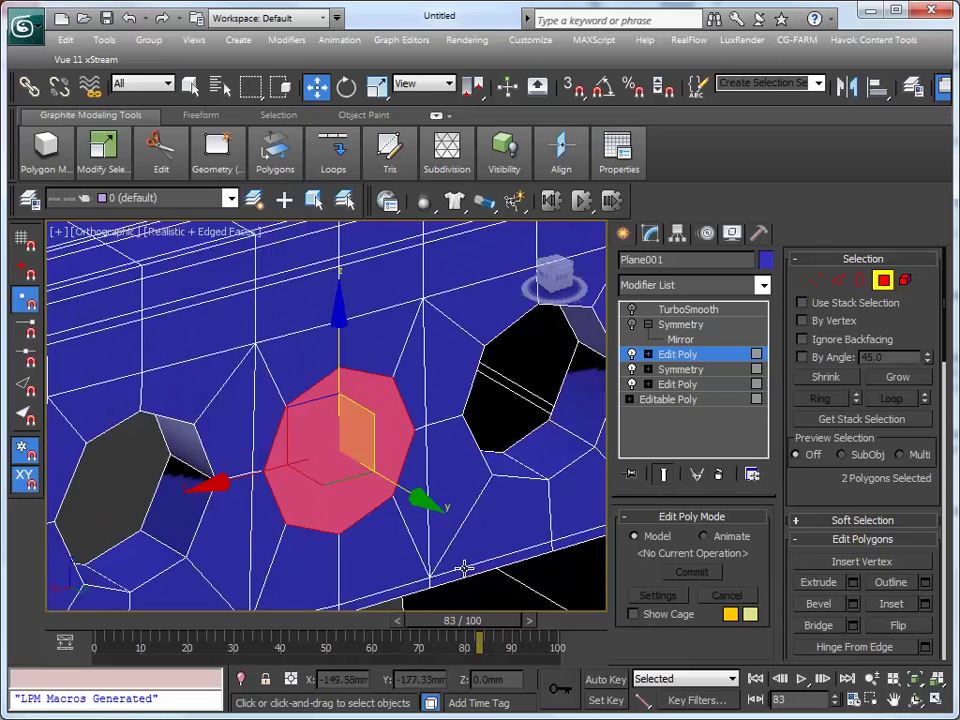
{"action": "key", "text": "z"}
{"action": "scroll", "coordinate": [435, 562], "scroll_direction": "down", "scroll_amount": 3}
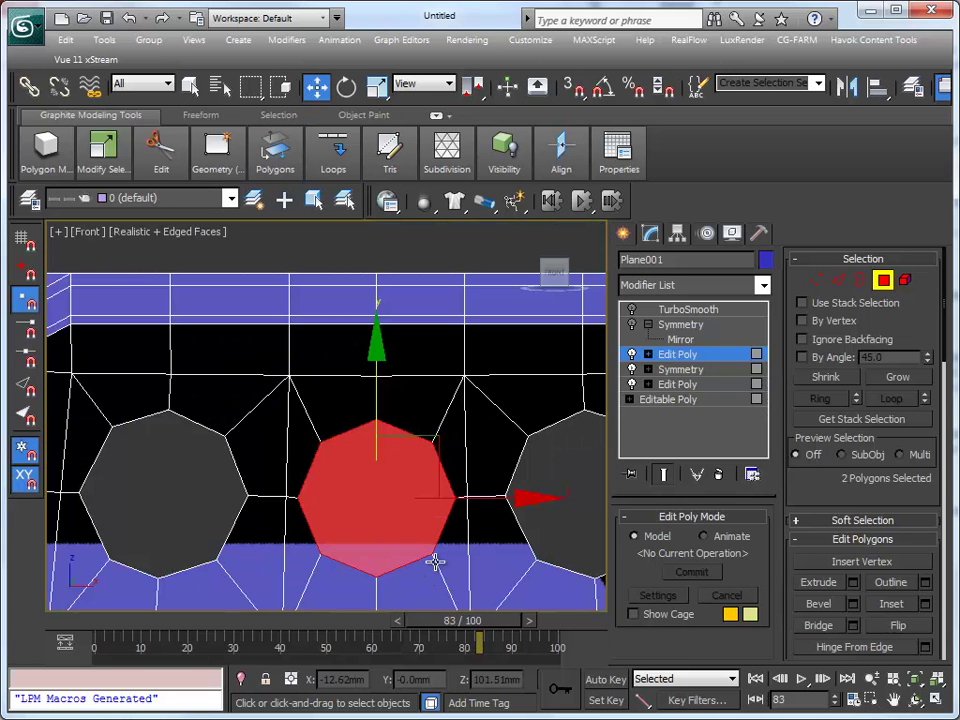
{"action": "key", "text": "r"}
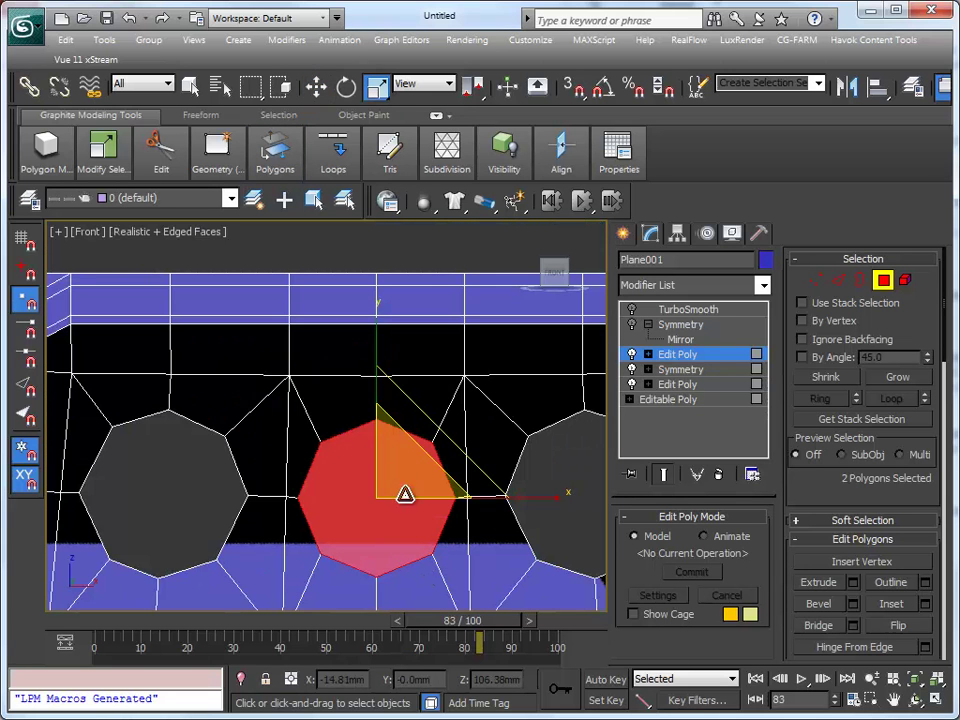
{"action": "left_click_drag", "start_coordinate": [401, 453], "coordinate": [401, 443]}
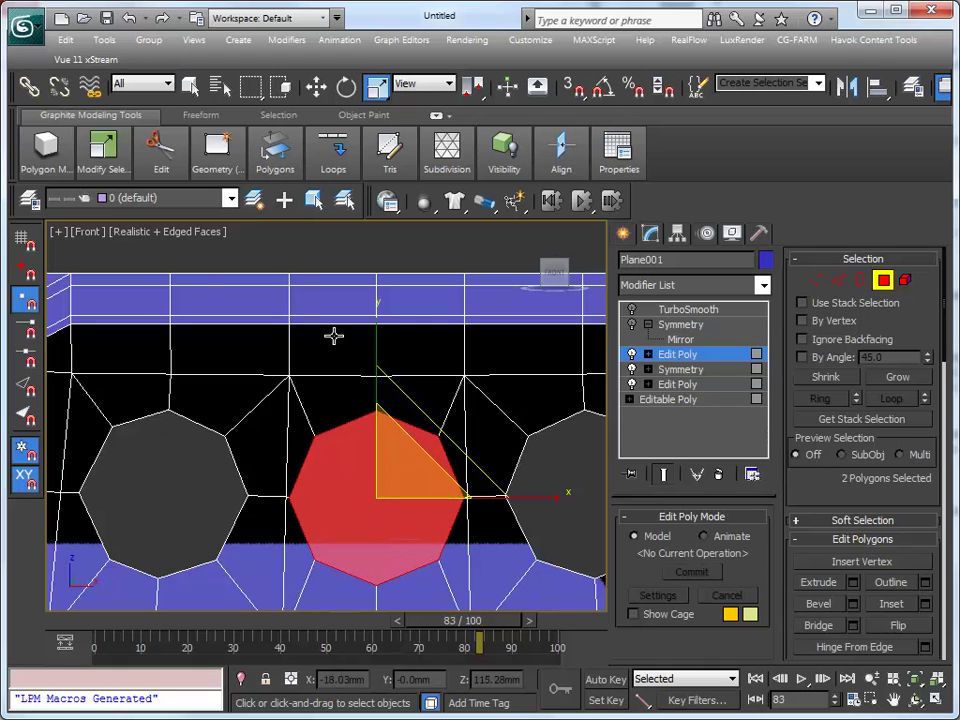
- Bridge the octagon faces into a third round hole through the panel
{"action": "left_click", "coordinate": [283, 155]}
{"action": "left_click", "coordinate": [265, 206]}
{"action": "mouse_move", "coordinate": [291, 508]}
{"action": "middle_mouse_down", "text": "alt"}
{"action": "mouse_move", "coordinate": [506, 542]}
{"action": "mouse_move", "coordinate": [407, 439]}
{"action": "mouse_move", "coordinate": [456, 377]}
{"action": "middle_mouse_up", "text": "alt"}
{"action": "left_click", "coordinate": [439, 563]}
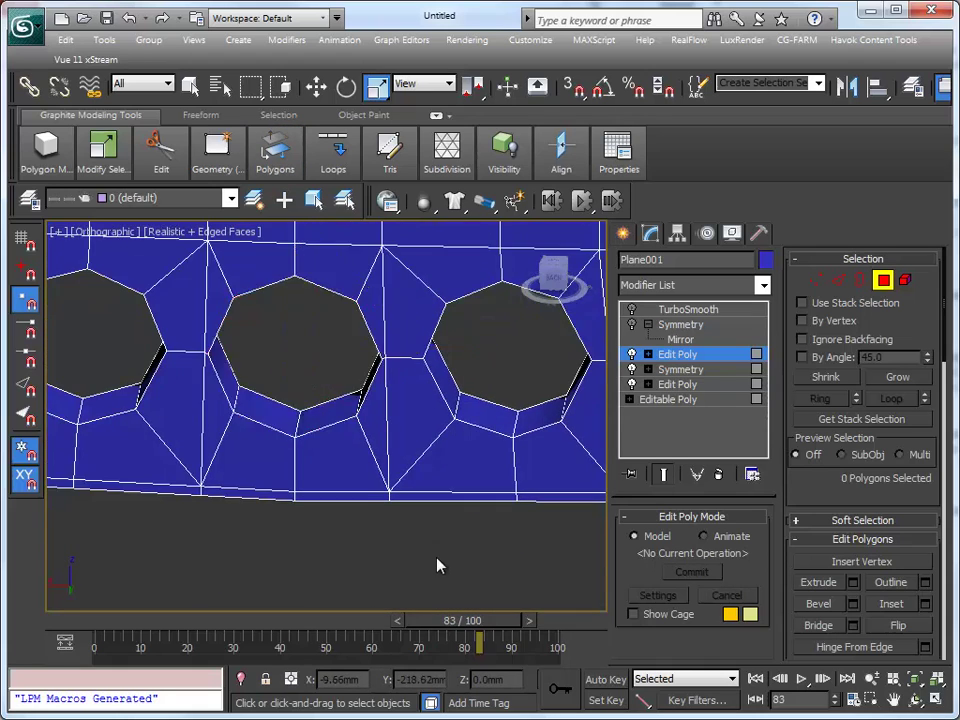
- Toggle the upper Symmetry modifier and turn TurboSmooth on to preview the holes
{"action": "mouse_move", "coordinate": [483, 613]}
{"action": "middle_mouse_down", "text": "alt"}
{"action": "mouse_move", "coordinate": [471, 568]}
{"action": "mouse_move", "coordinate": [272, 564]}
{"action": "mouse_move", "coordinate": [465, 568]}
{"action": "mouse_move", "coordinate": [406, 552]}
{"action": "middle_mouse_up", "text": "alt"}
{"action": "left_click", "coordinate": [633, 325]}
{"action": "left_click", "coordinate": [632, 313]}
{"action": "scroll", "coordinate": [424, 375], "scroll_direction": "down", "scroll_amount": 3}
{"action": "mouse_move", "coordinate": [347, 341]}
{"action": "middle_mouse_down", "text": "alt"}
{"action": "mouse_move", "coordinate": [118, 470]}
{"action": "mouse_move", "coordinate": [350, 365]}
{"action": "middle_mouse_up", "text": "alt"}
- Turn TurboSmooth off again, zoom in on the three holes, and activate Swift Loop
{"action": "left_click", "coordinate": [632, 311]}
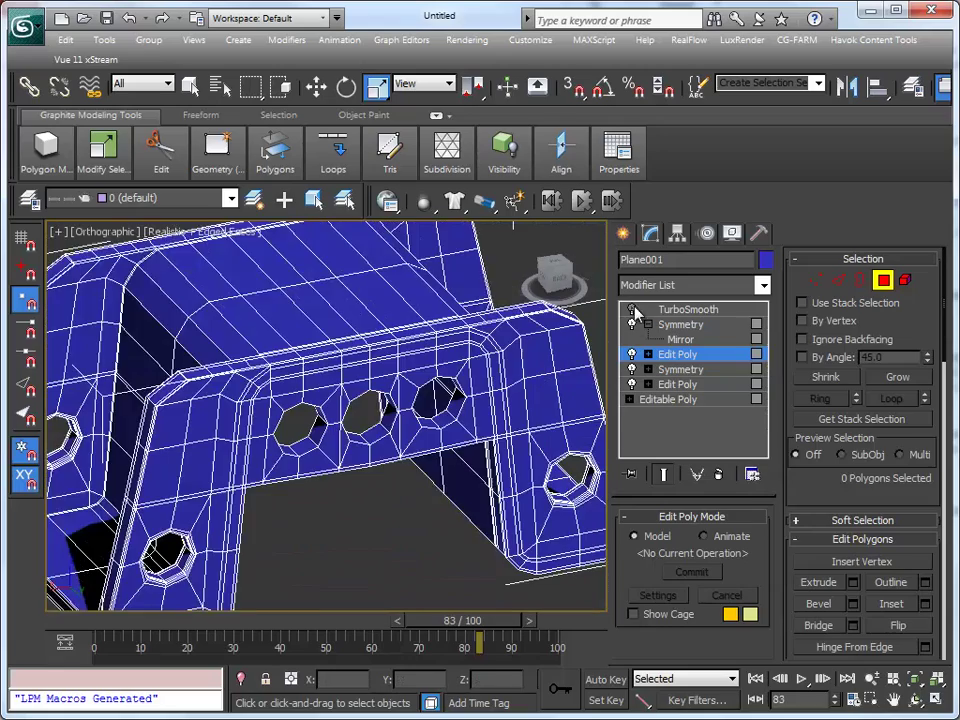
{"action": "mouse_move", "coordinate": [420, 400]}
{"action": "middle_mouse_down", "text": "alt"}
{"action": "mouse_move", "coordinate": [299, 428]}
{"action": "mouse_move", "coordinate": [303, 302]}
{"action": "middle_mouse_up", "text": "alt"}
{"action": "scroll", "coordinate": [330, 410], "scroll_direction": "up", "scroll_amount": 3}
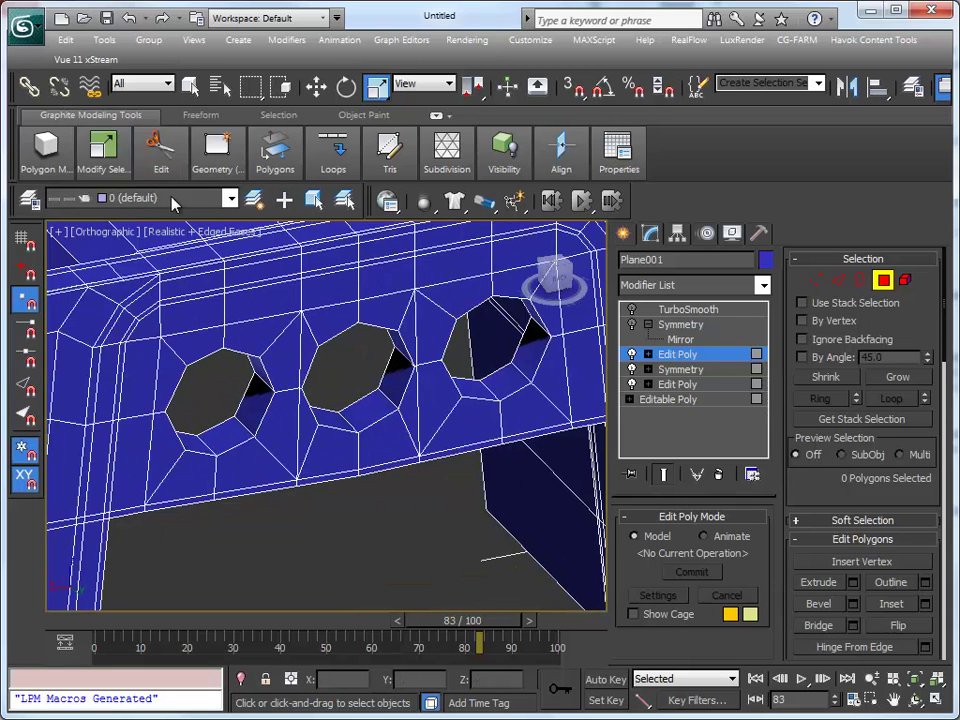
{"action": "left_click", "coordinate": [150, 210]}
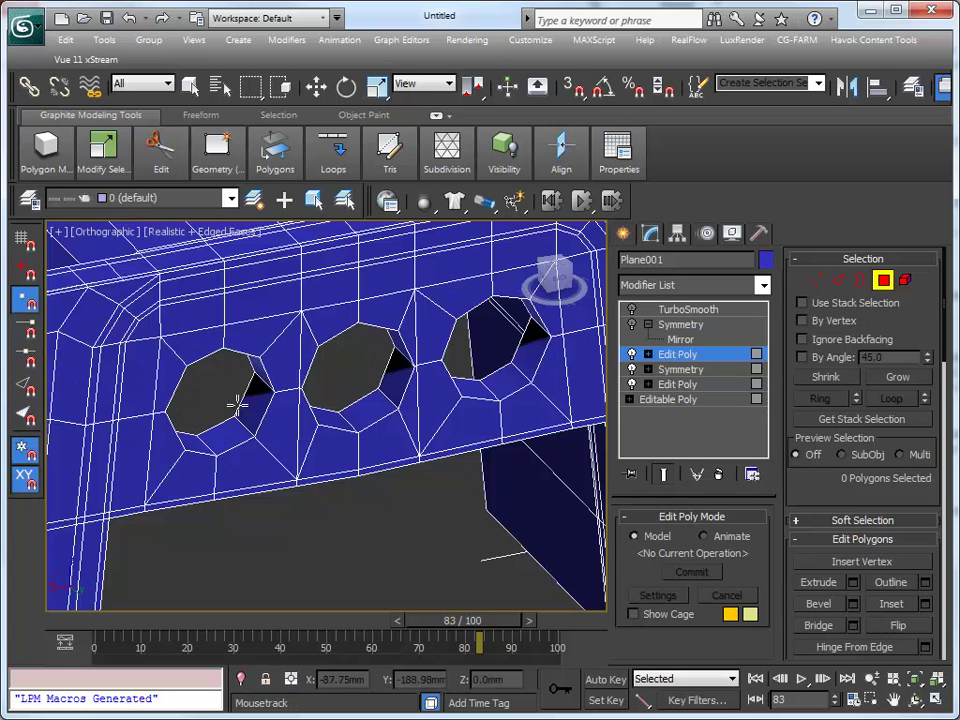
{"action": "scroll", "coordinate": [195, 394], "scroll_direction": "up", "scroll_amount": 2}
- Insert edge loops around the left hole and the next hole
{"action": "left_click", "coordinate": [160, 349]}
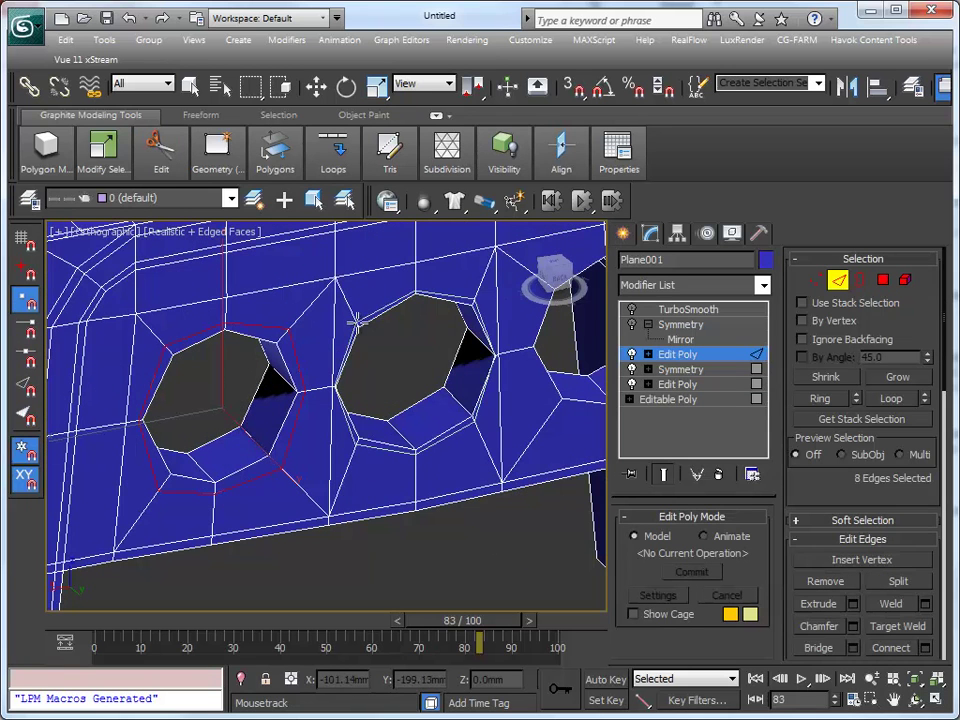
{"action": "middle_click_drag", "start_coordinate": [354, 320], "coordinate": [338, 360], "text": "alt"}
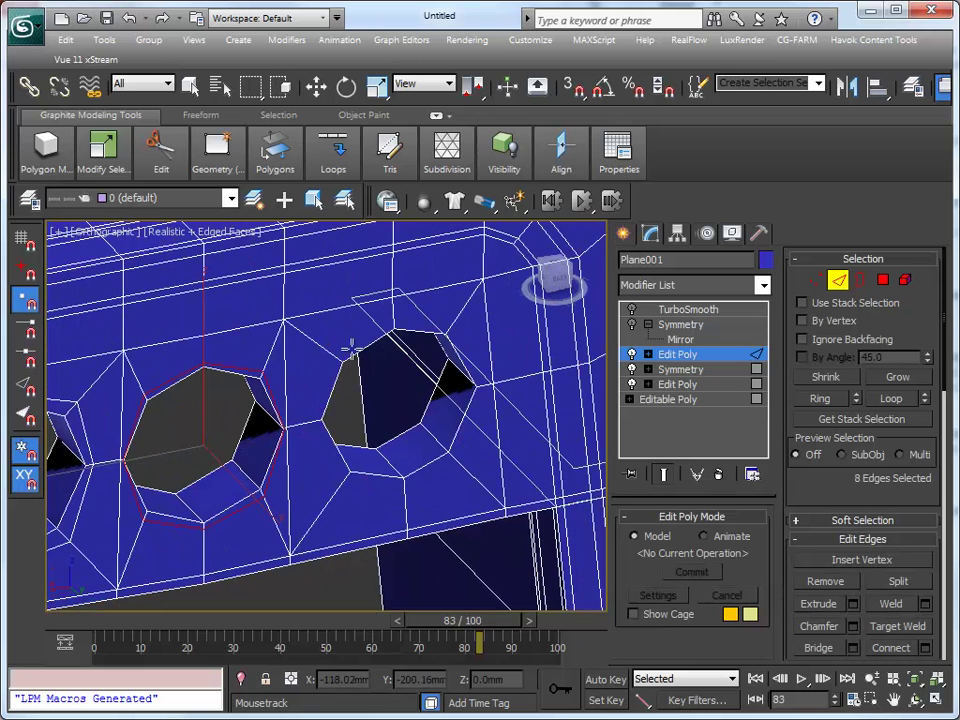
{"action": "left_click", "coordinate": [350, 390]}
{"action": "mouse_move", "coordinate": [356, 403]}
{"action": "middle_mouse_down", "text": "alt"}
{"action": "mouse_move", "coordinate": [461, 386]}
{"action": "mouse_move", "coordinate": [460, 473]}
{"action": "middle_mouse_up", "text": "alt"}
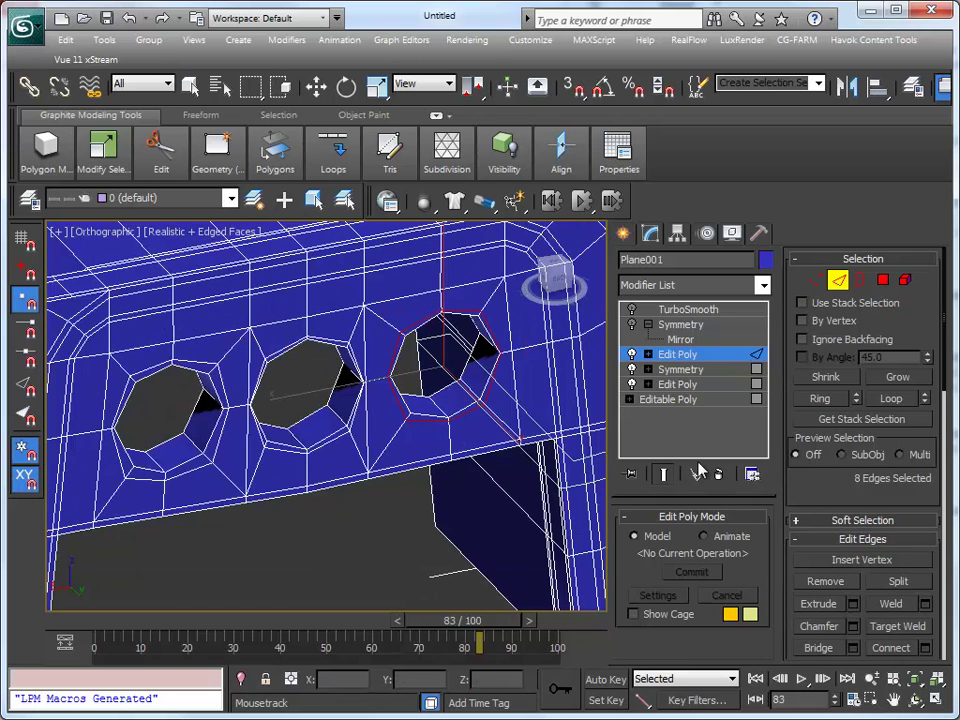
- Enable Show End Result and hide edged faces to view the smoothed bracket
{"action": "left_click", "coordinate": [663, 474]}
{"action": "key", "text": "F4"}
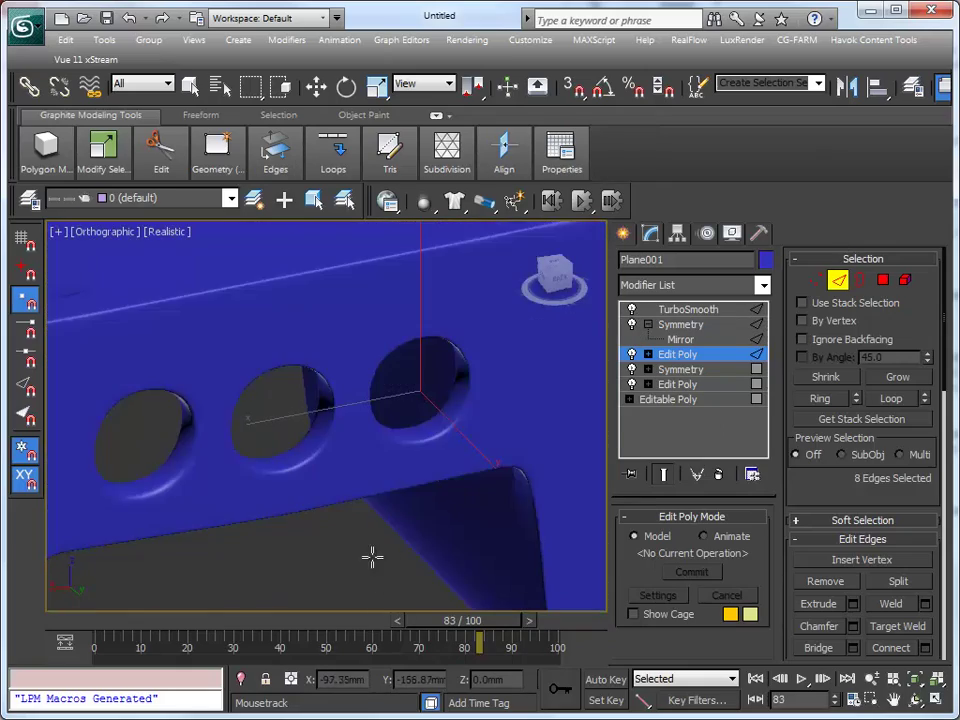
{"action": "scroll", "coordinate": [428, 493], "scroll_direction": "down", "scroll_amount": 5}
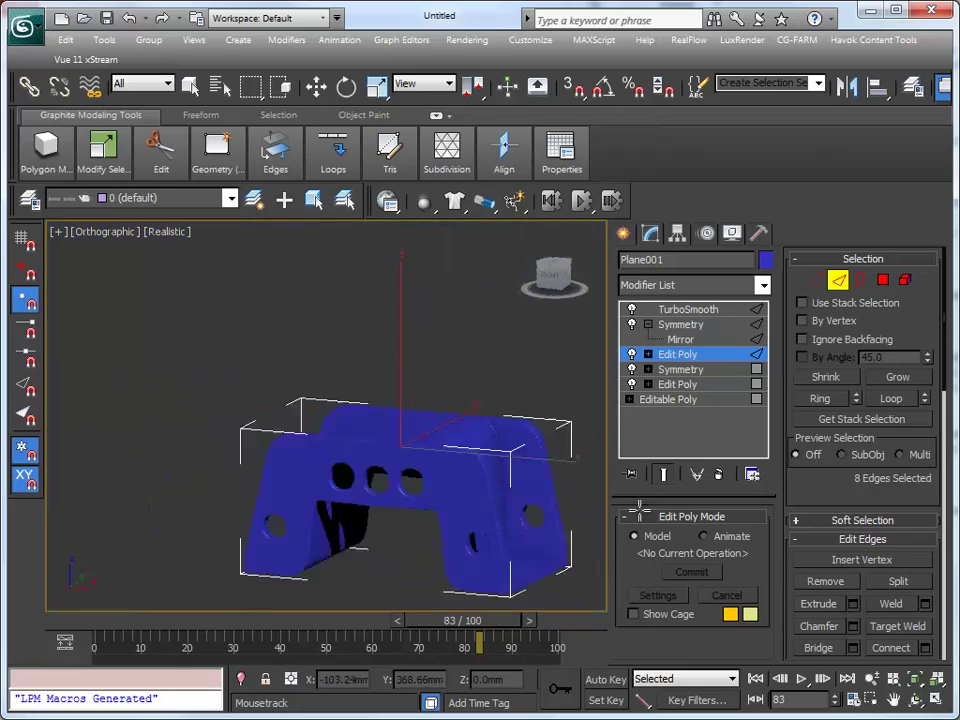